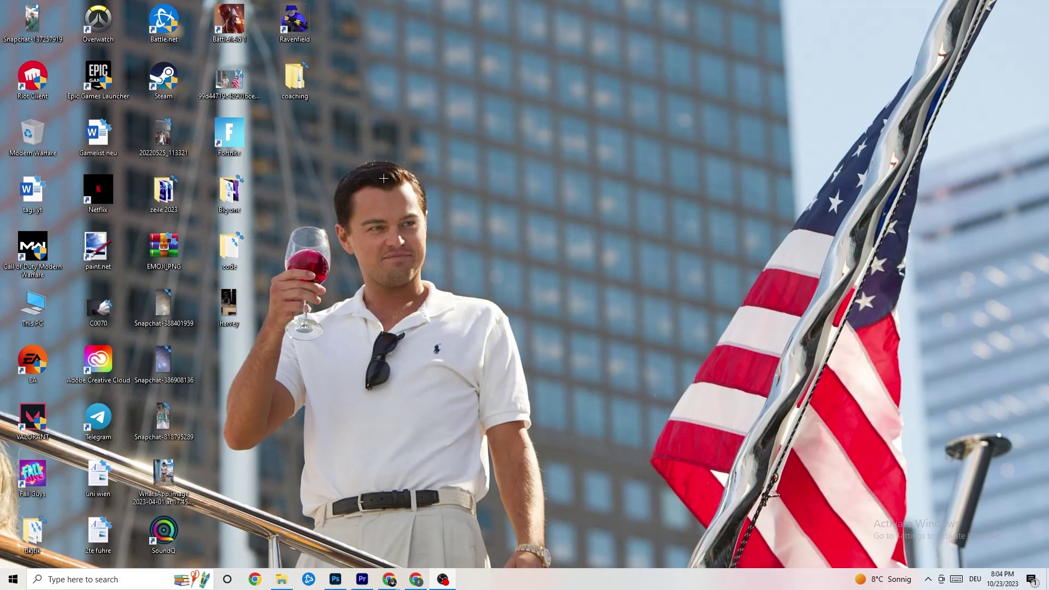
Move the Steam shortcut to an empty area of the desktop and run it as administrator
drag(164, 76, 525, 208)
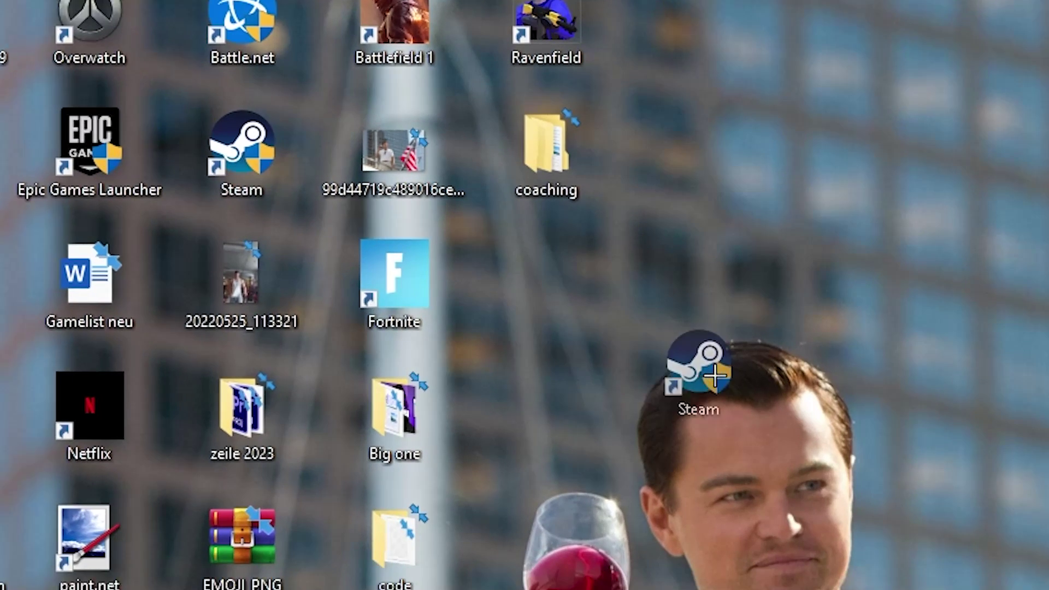
drag(651, 354, 488, 465)
drag(290, 314, 398, 169)
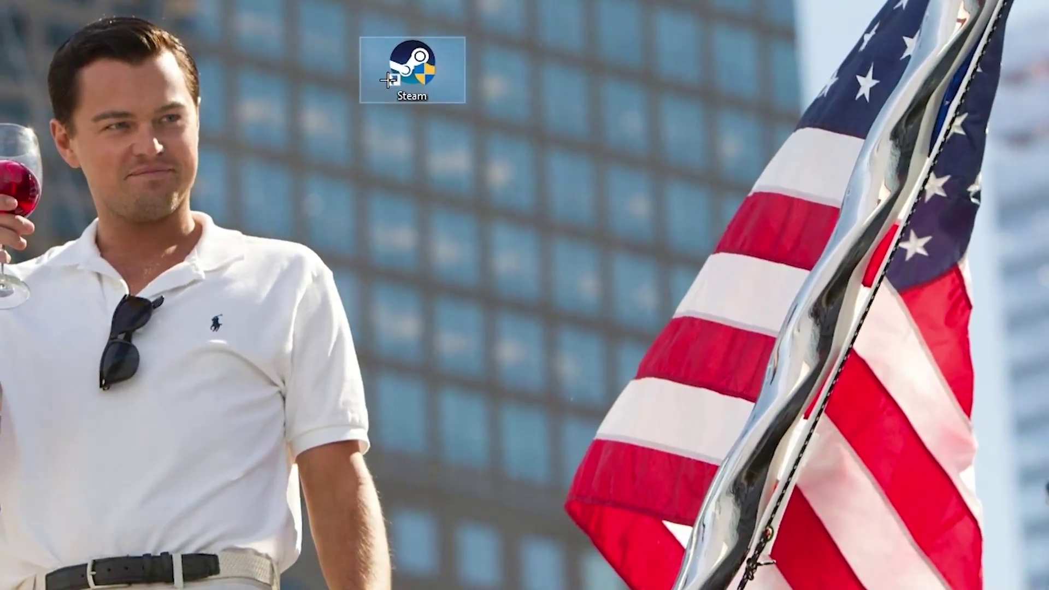
right_click(392, 125)
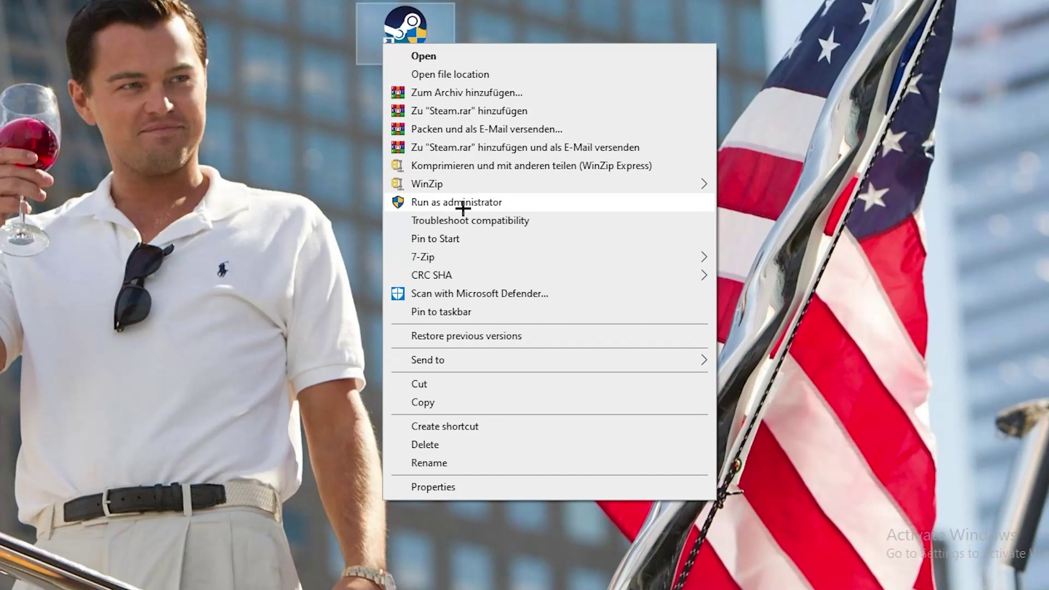
click(463, 205)
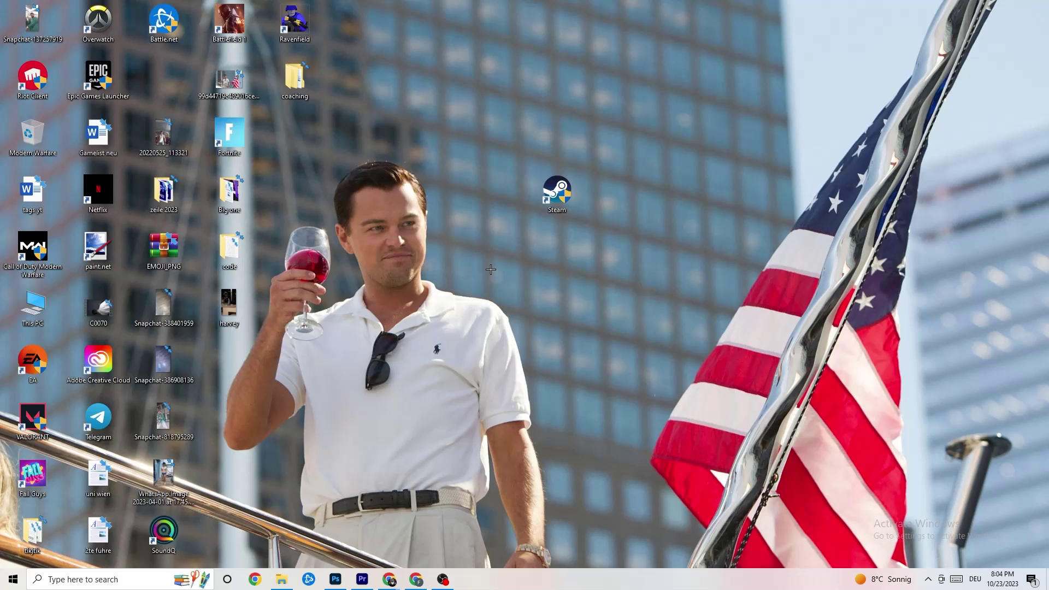
Review the compatibility settings in the Steam shortcut's properties, including the Windows versions offered for compatibility mode, and accept the dialog
drag(557, 191, 512, 252)
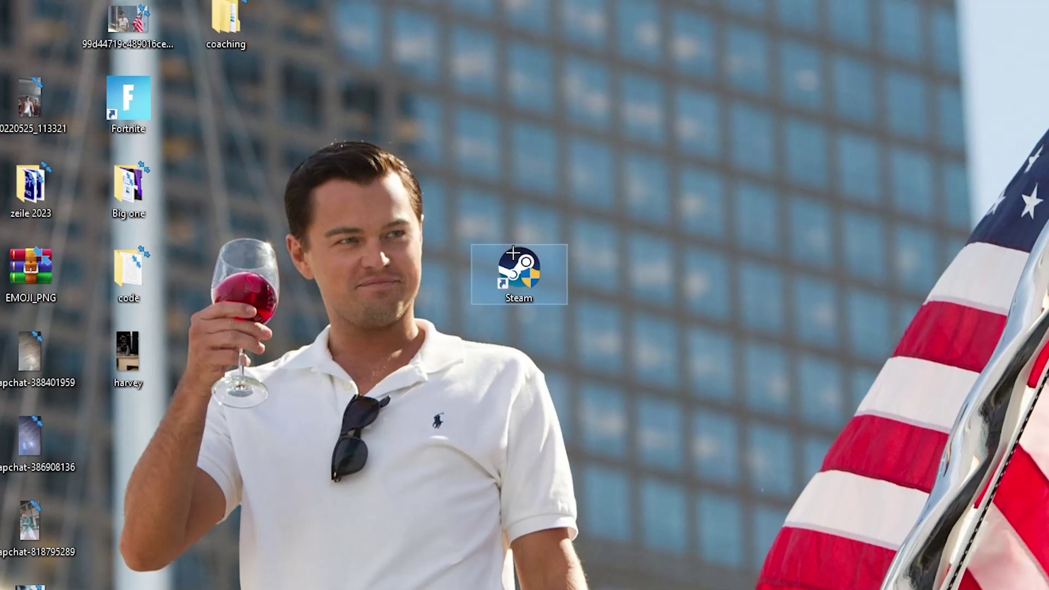
right_click(524, 279)
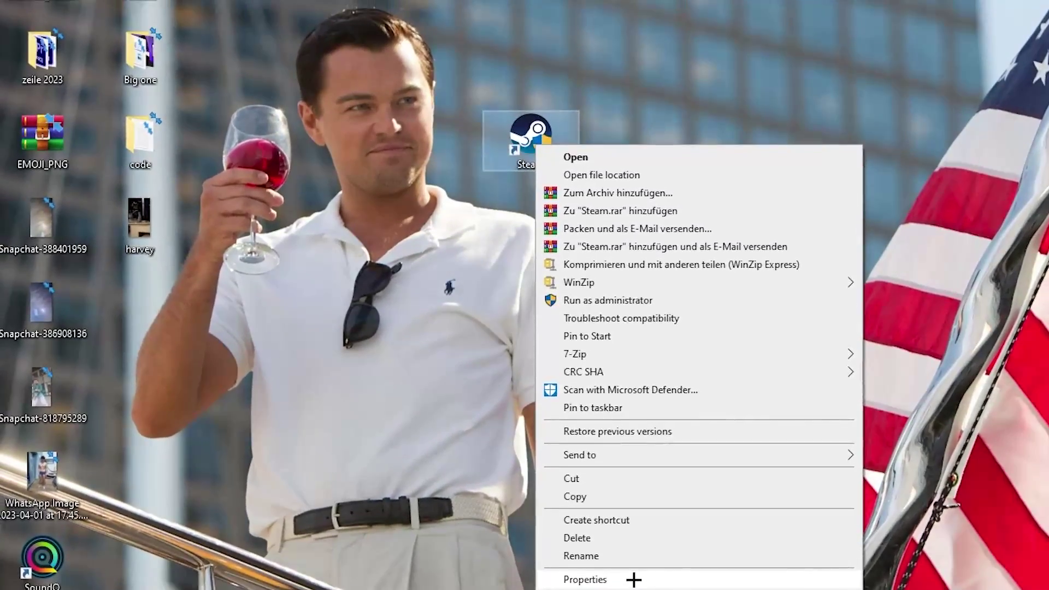
click(634, 579)
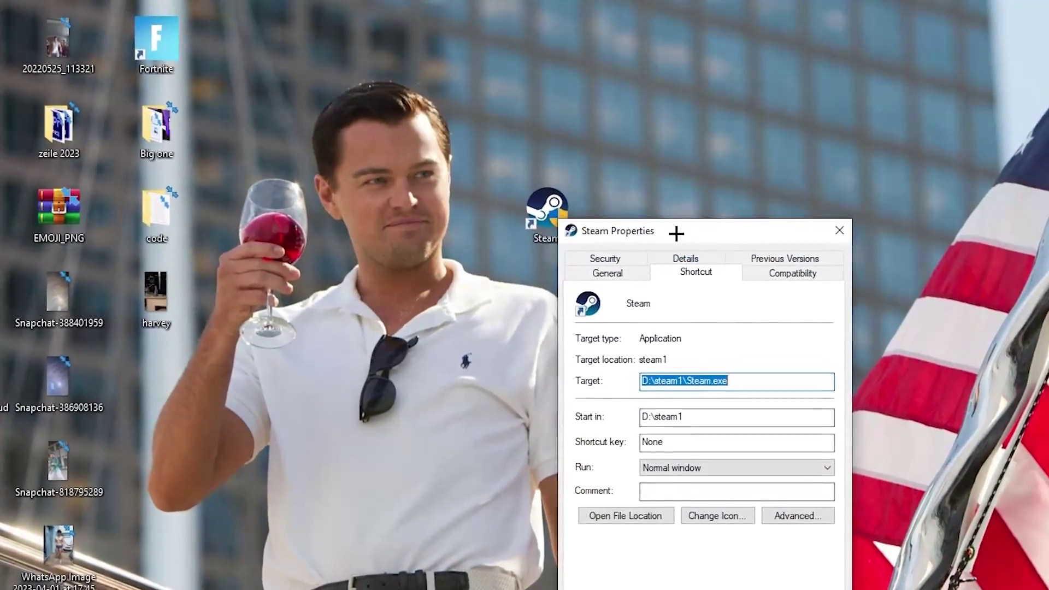
drag(672, 213, 545, 44)
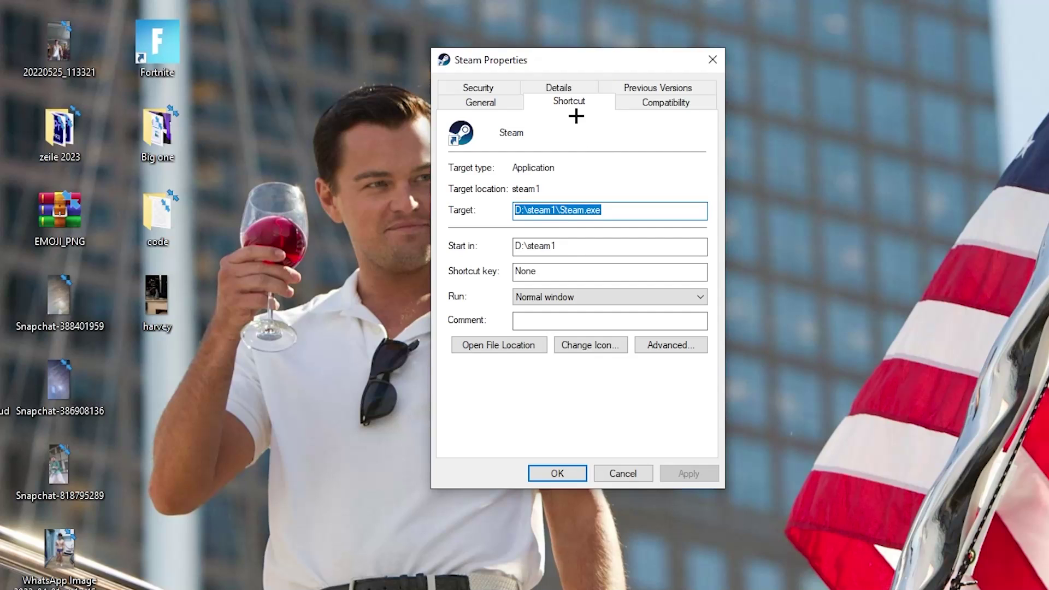
click(659, 104)
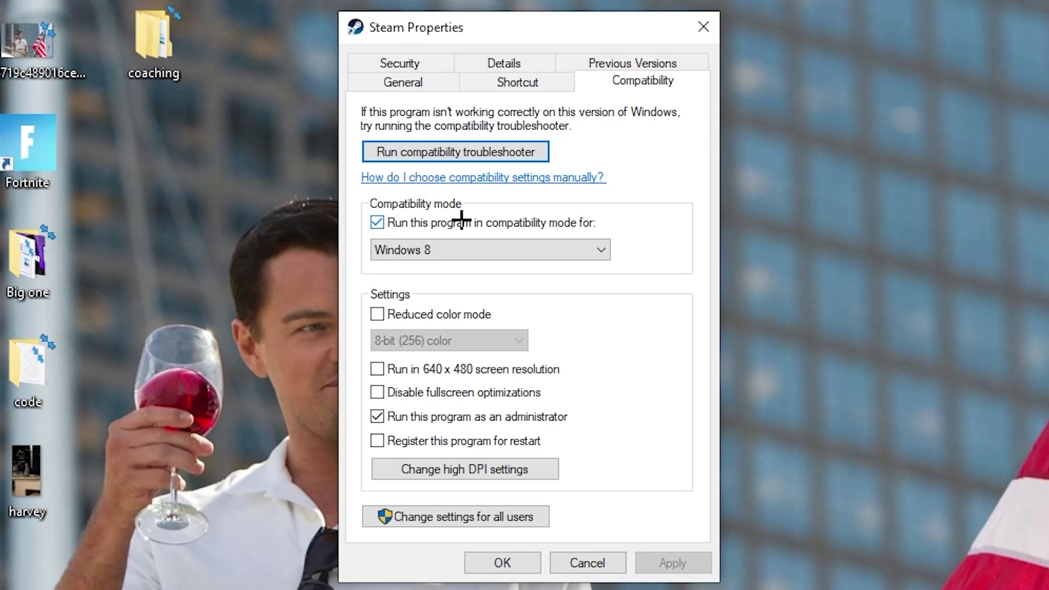
click(589, 241)
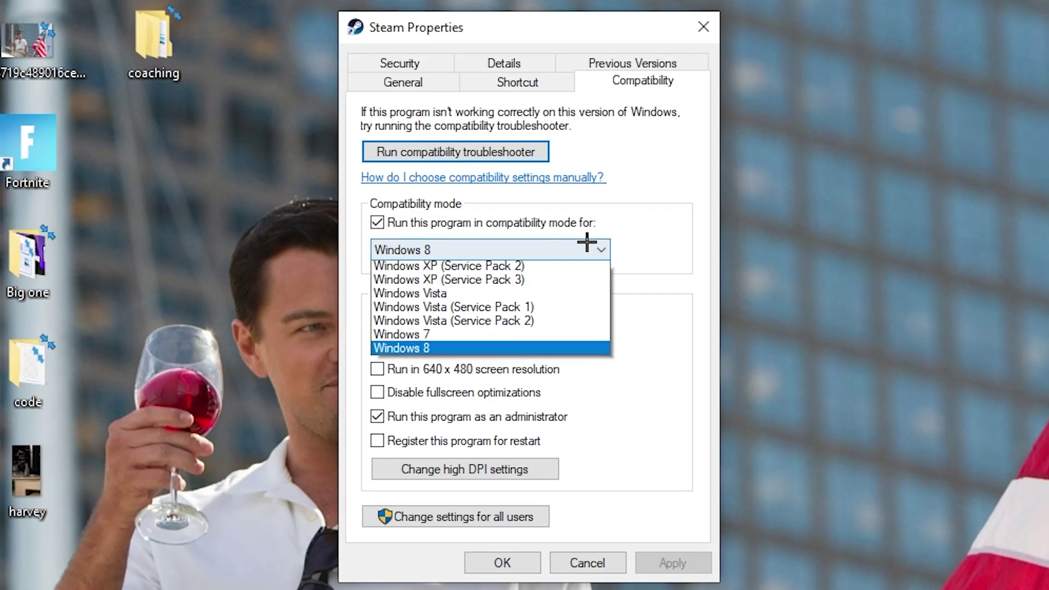
click(628, 234)
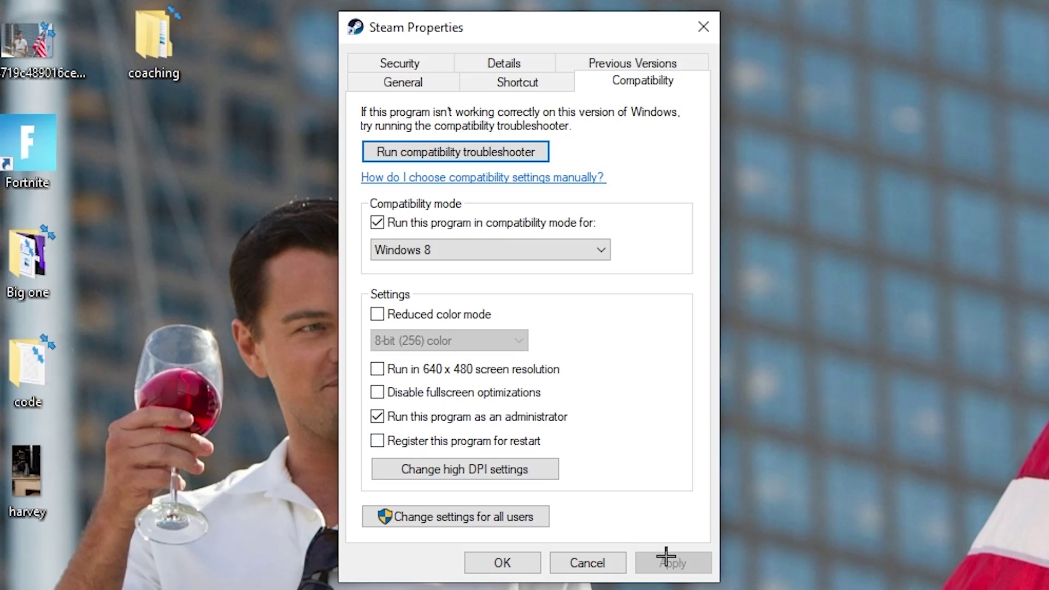
click(508, 557)
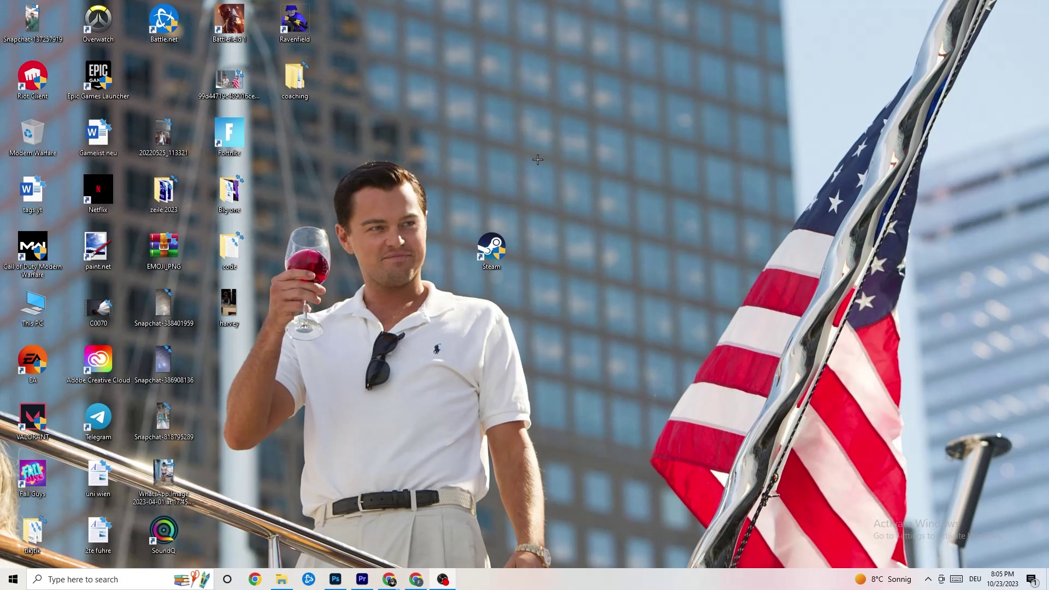
drag(505, 251, 502, 195)
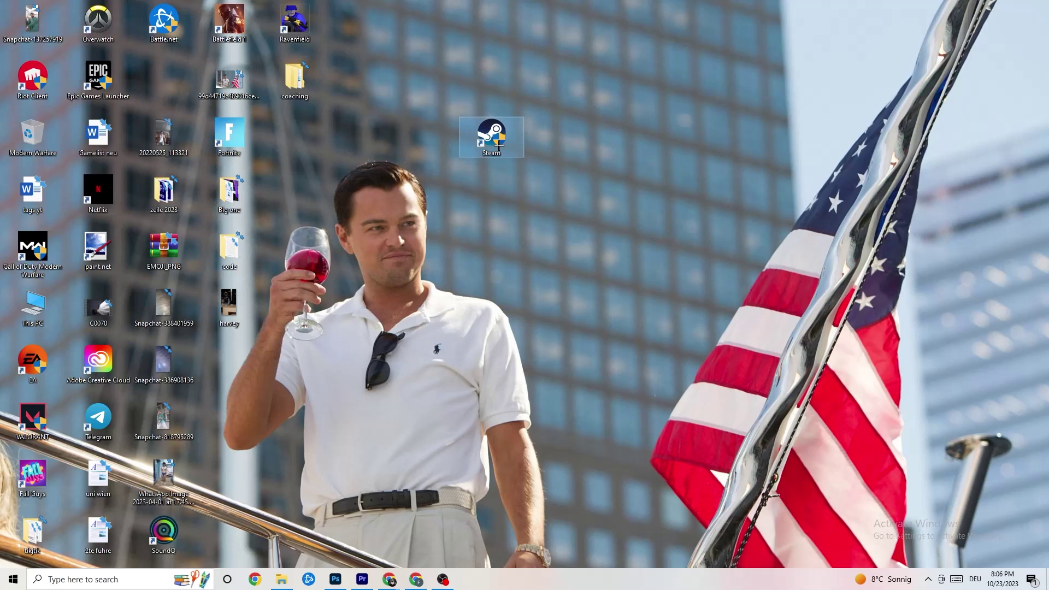
drag(499, 145, 448, 181)
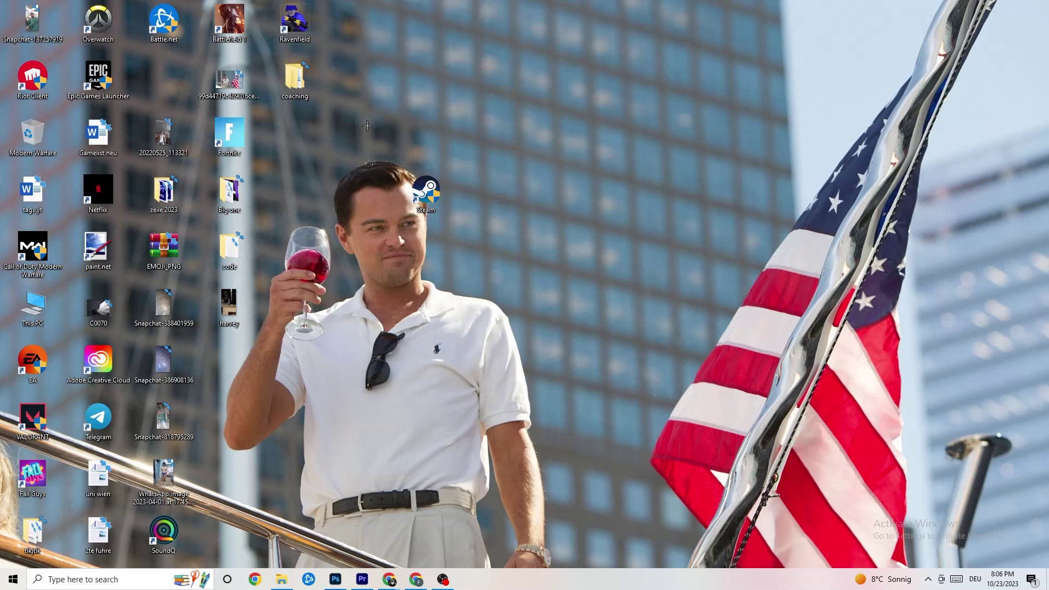
drag(426, 191, 491, 192)
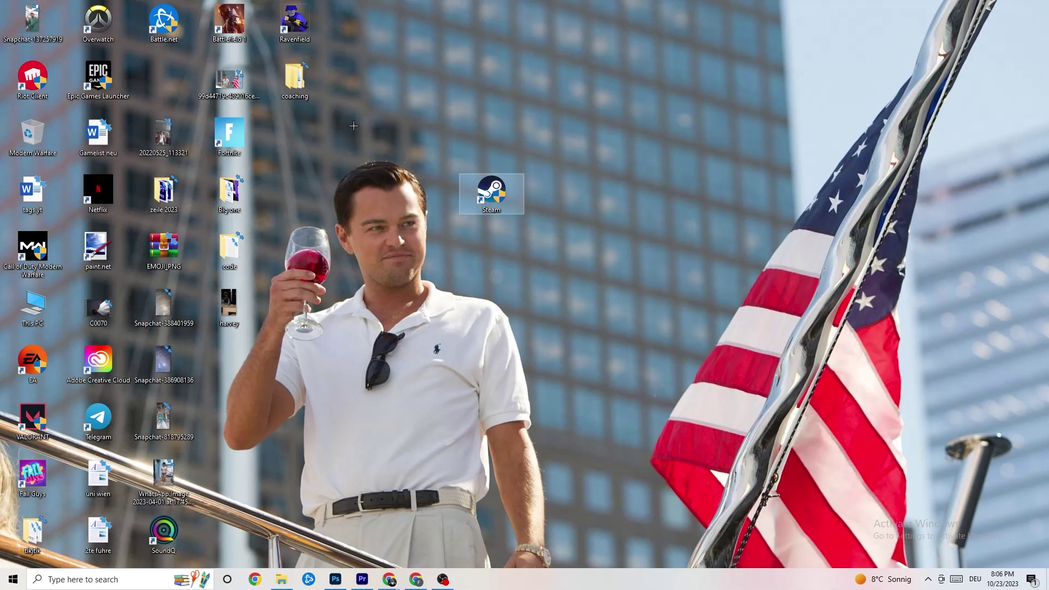
Recheck the compatibility settings in the Steam shortcut's properties and close the dialog
right_click(495, 203)
click(546, 494)
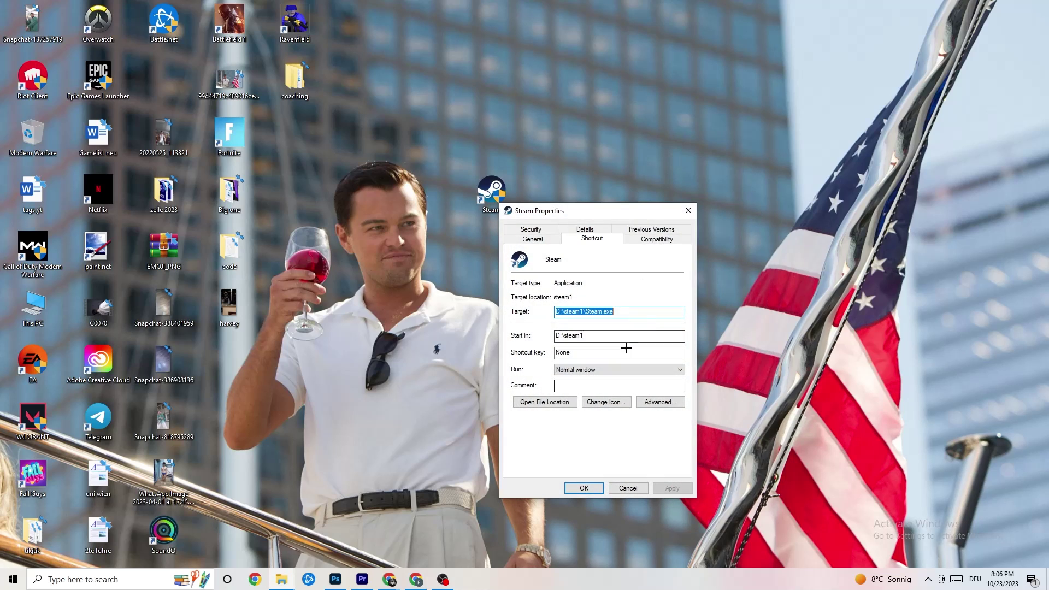
click(658, 238)
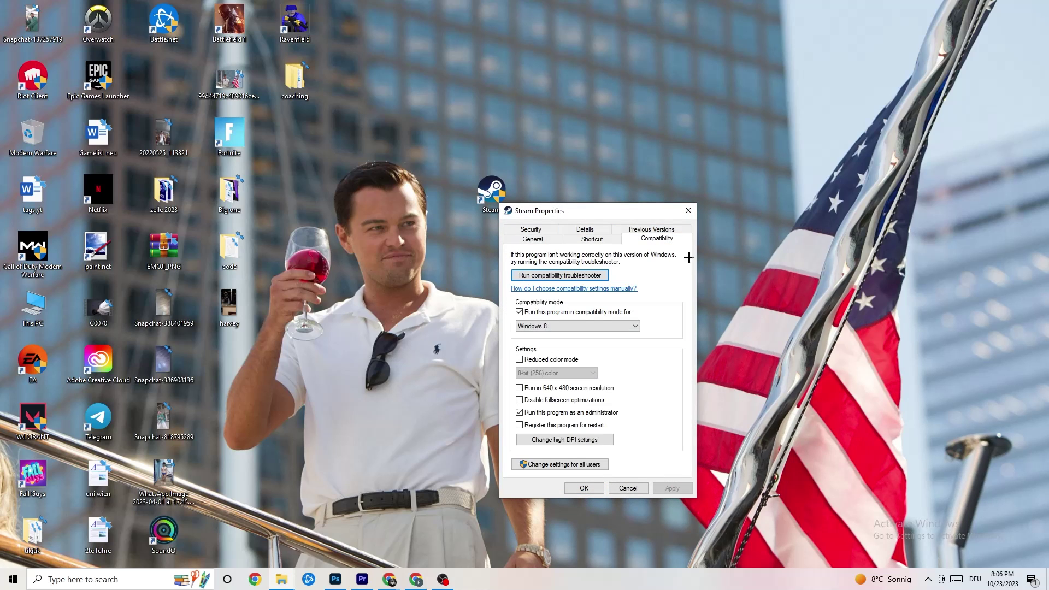
click(688, 210)
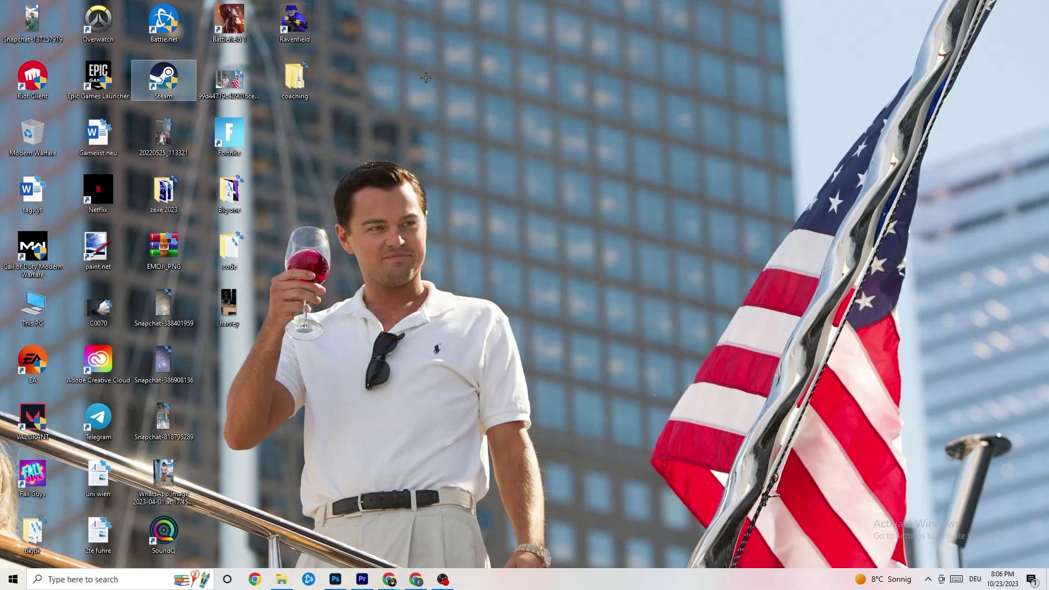
Open Task Manager to show the running processes
click(509, 107)
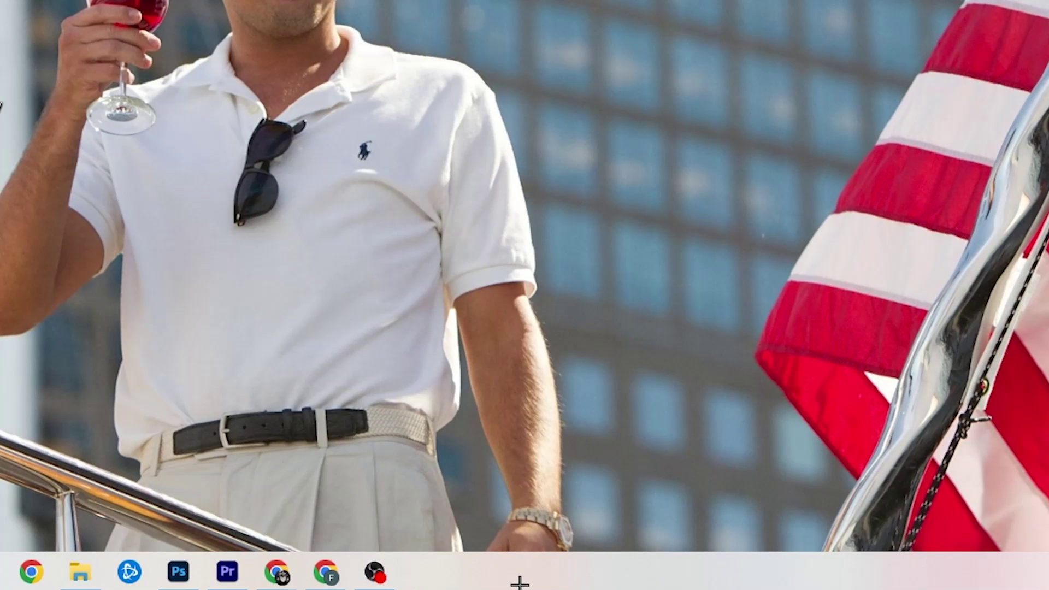
right_click(447, 580)
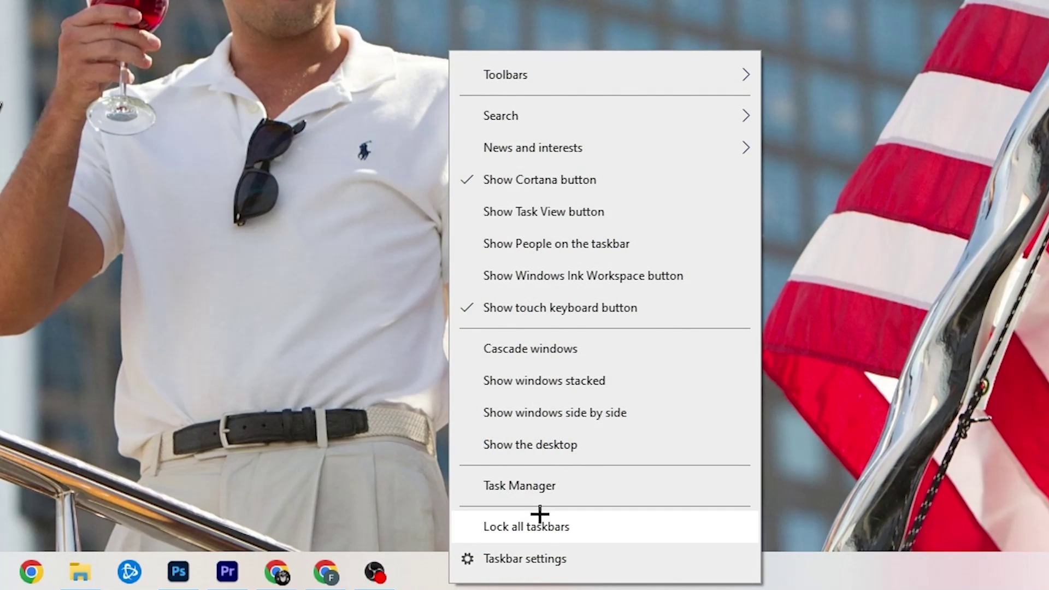
click(543, 489)
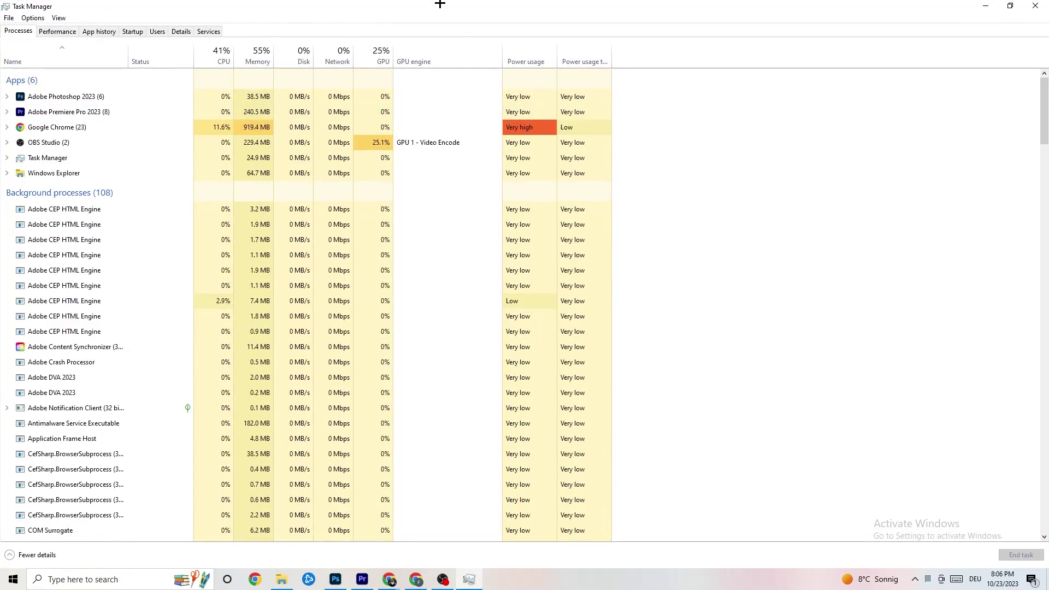
drag(481, 15, 452, 48)
click(597, 52)
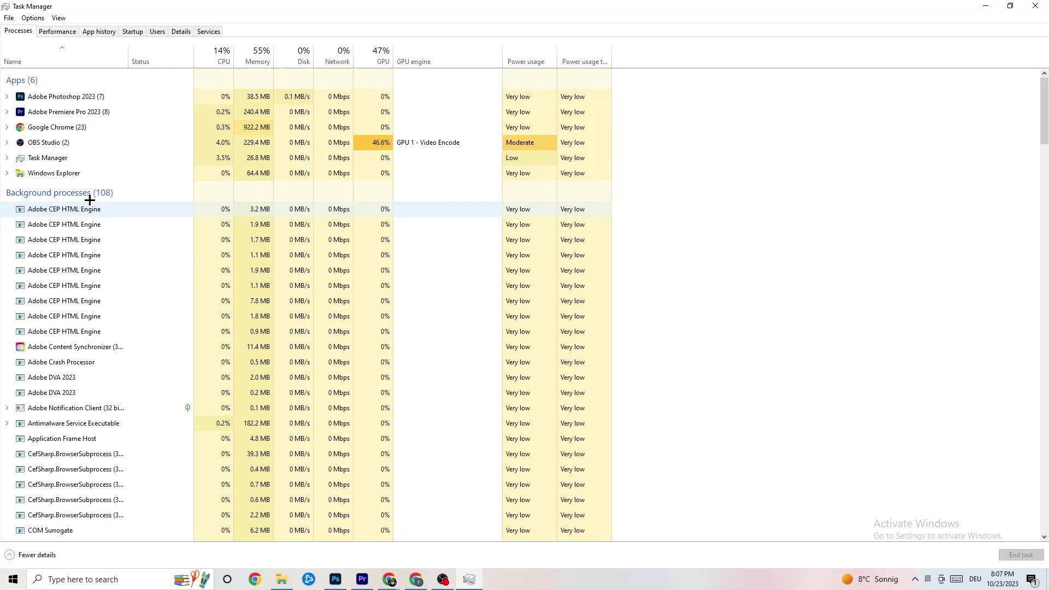
Look through the running processes and end the Adobe Photoshop 2023 task
scroll(139, 301, down, 8)
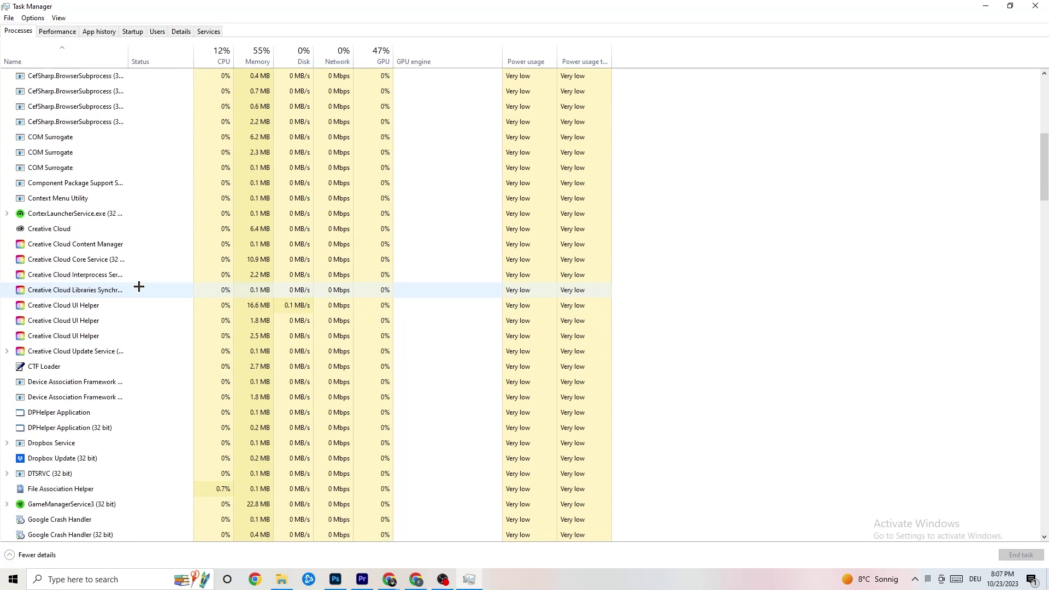
scroll(218, 276, down, 4)
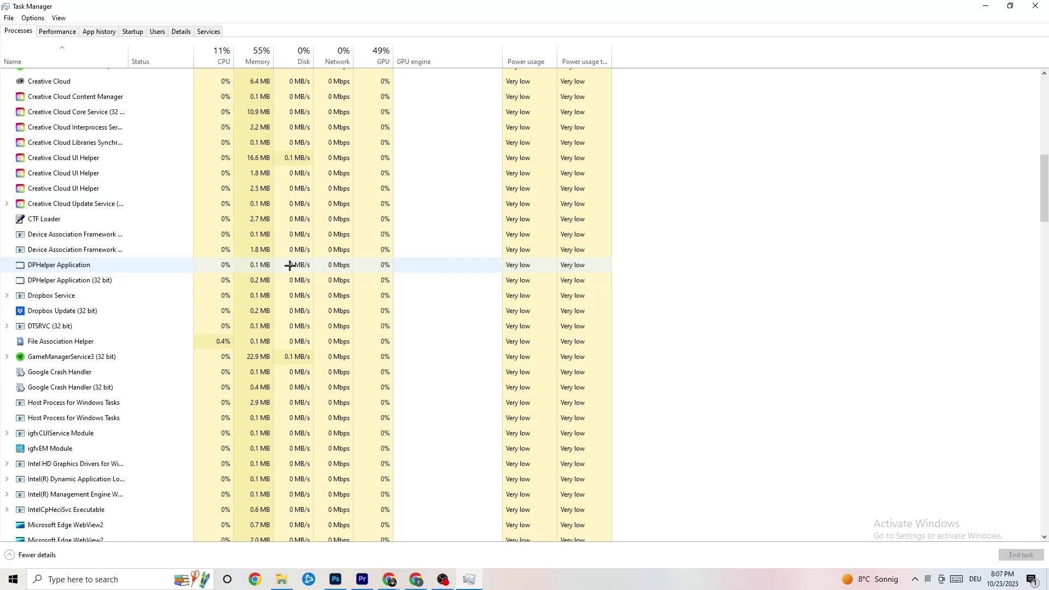
scroll(323, 217, up, 15)
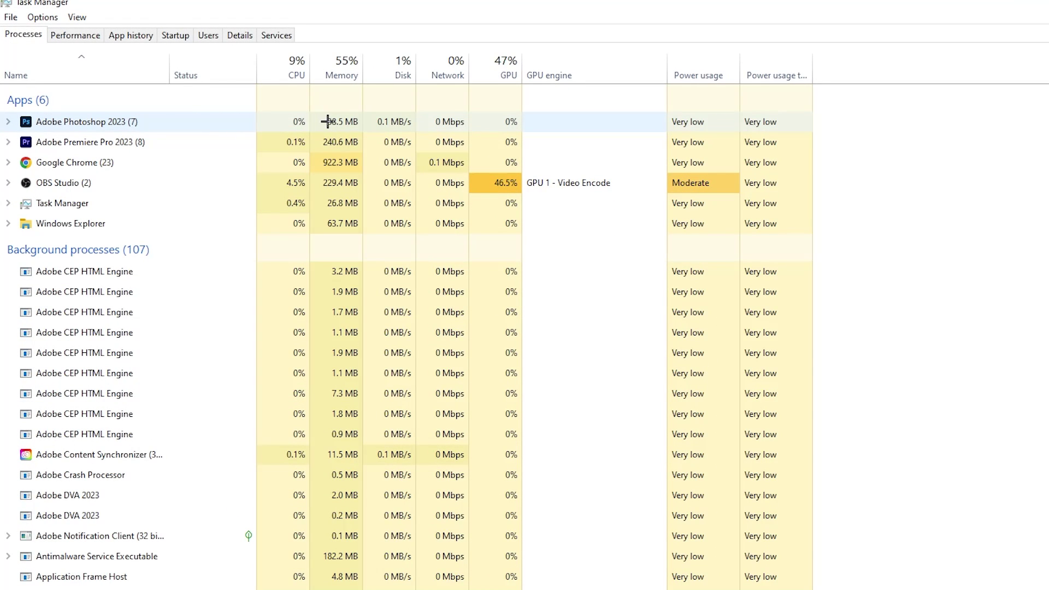
right_click(355, 121)
right_click(191, 129)
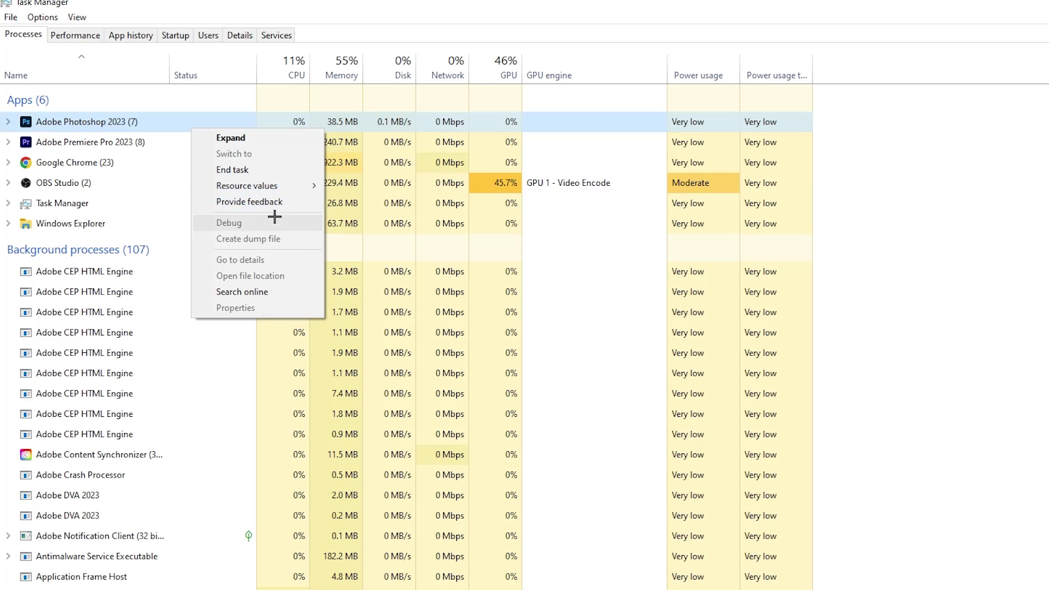
click(273, 169)
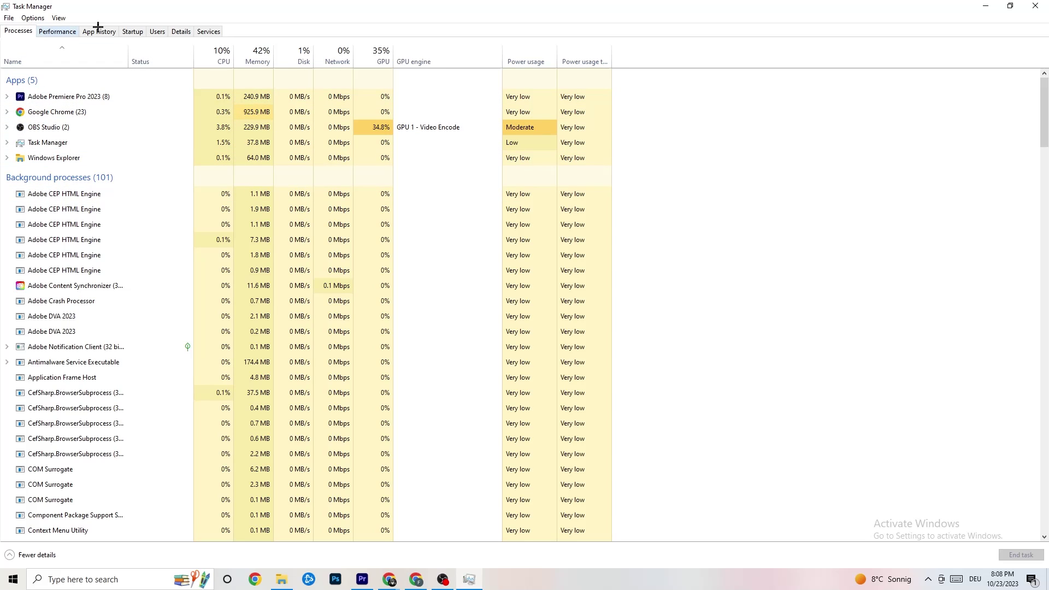
View the priority options for the Adobe Premiere Pro process in the detailed process list, leaving its priority as is
click(182, 31)
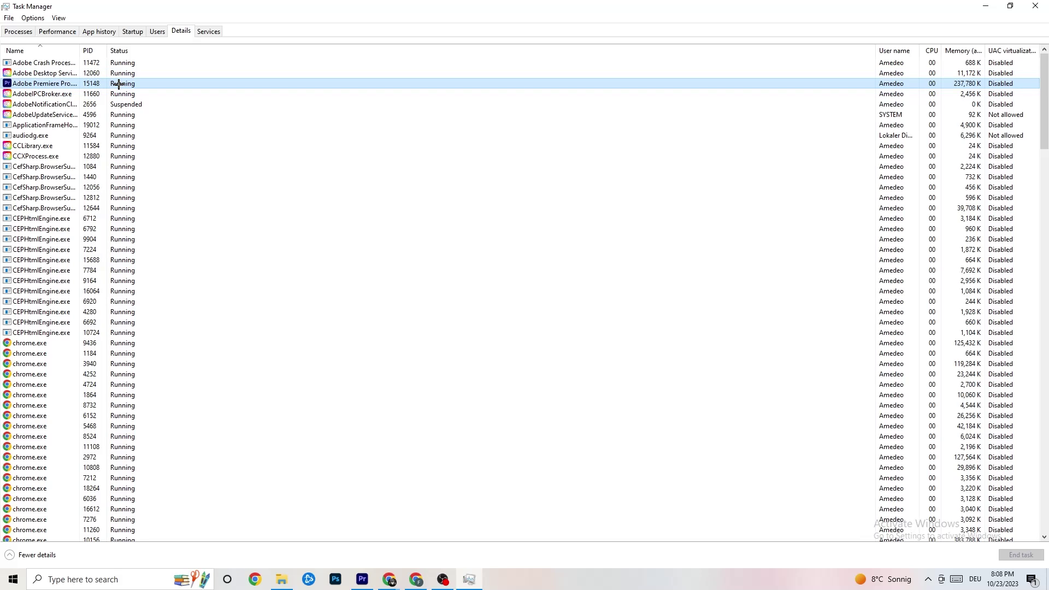
right_click(118, 84)
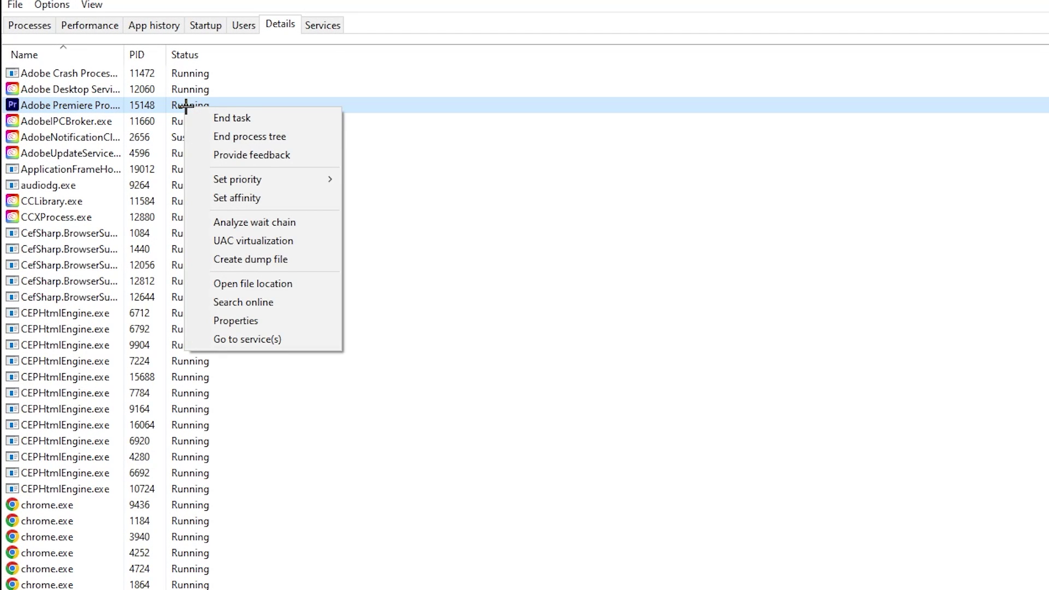
mouse_move(286, 181)
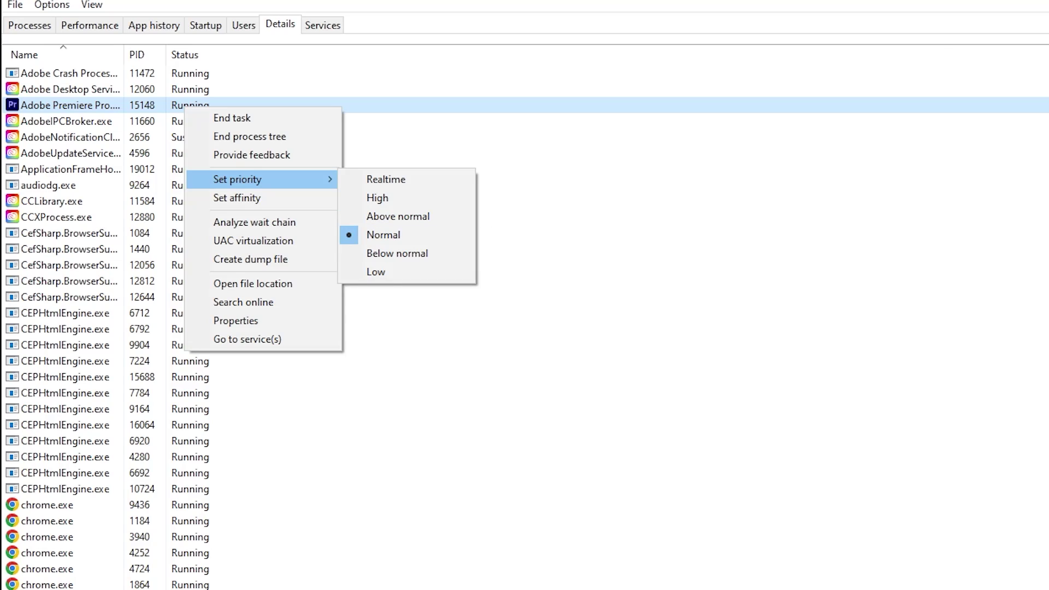
click(387, 75)
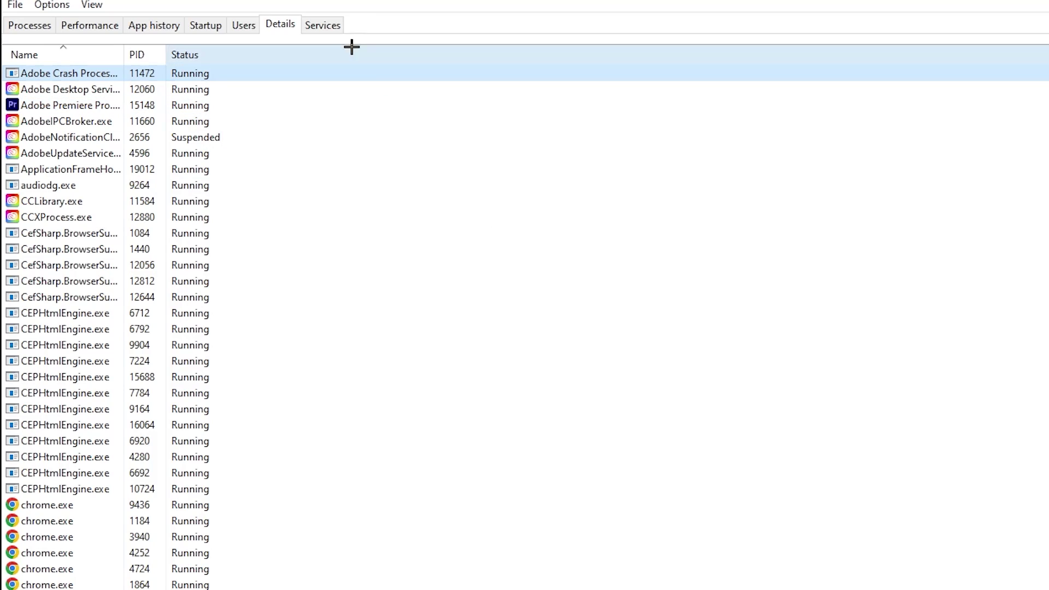
Review the startup programs and view the available actions for Adobe Updater Startup Utility without applying any
click(206, 25)
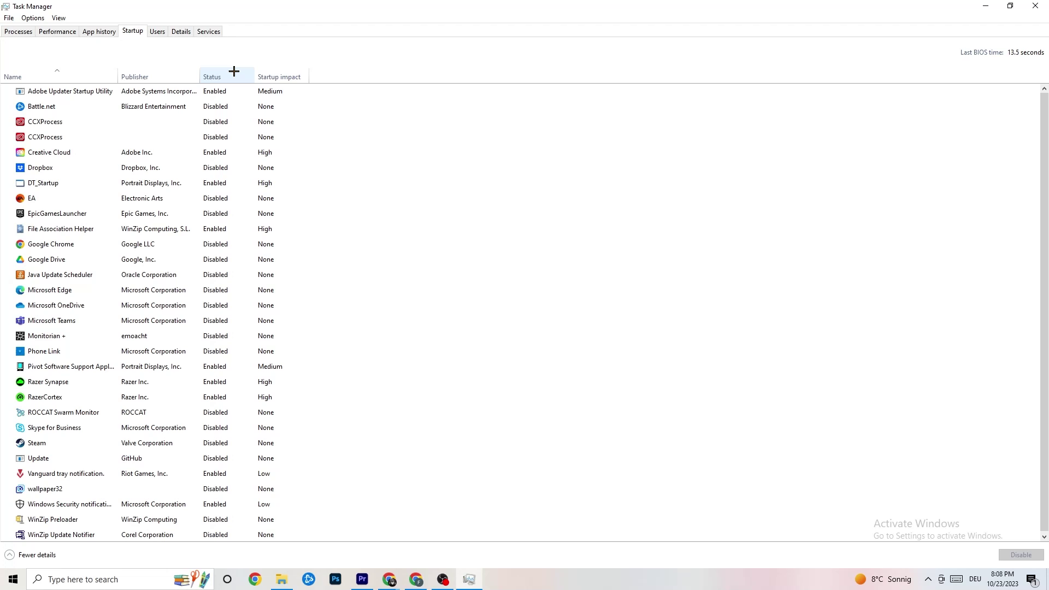
click(221, 96)
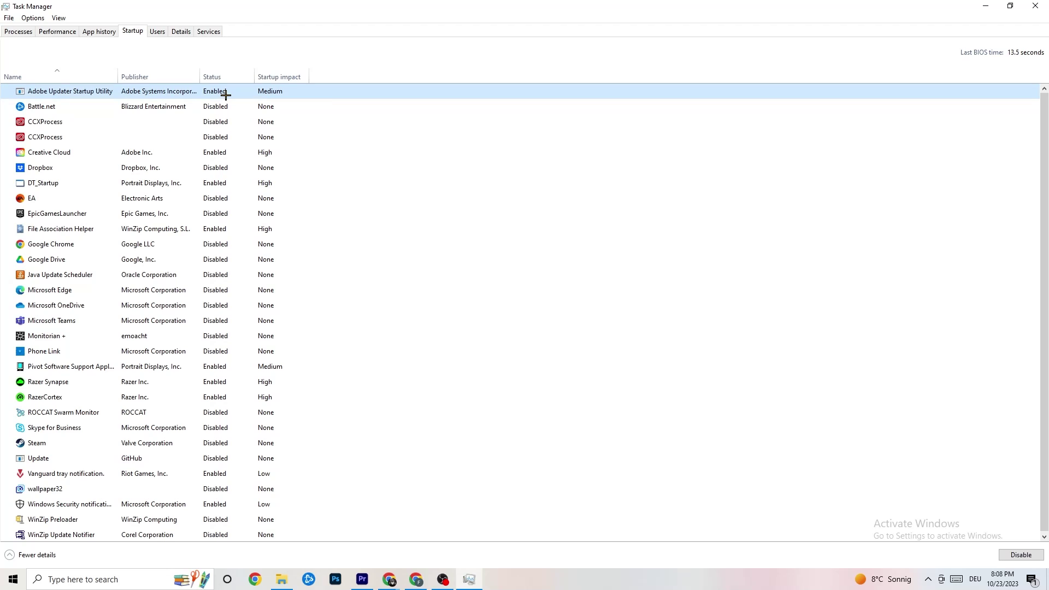
right_click(225, 96)
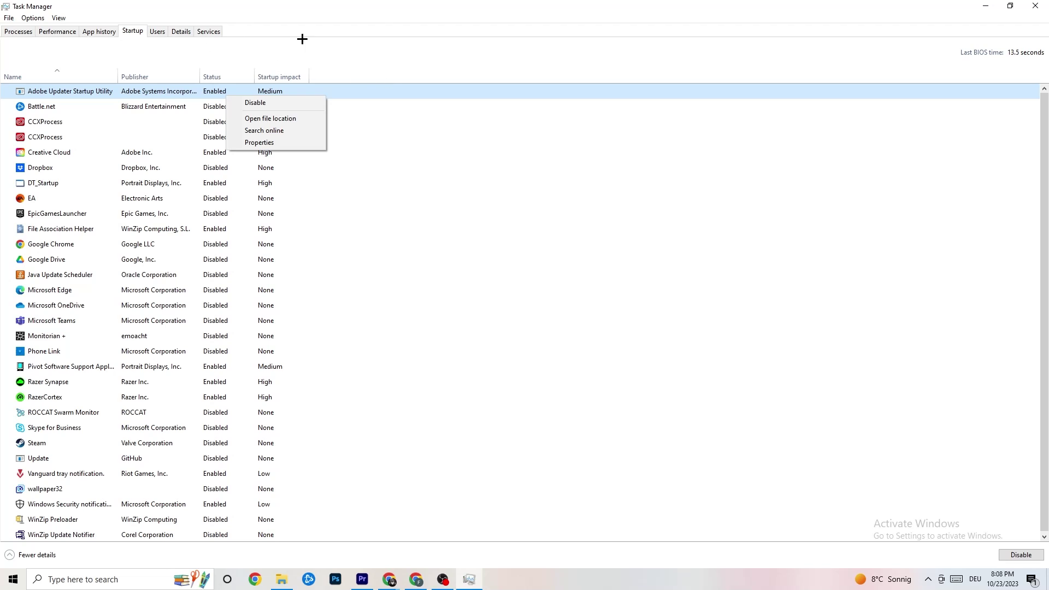
click(602, 39)
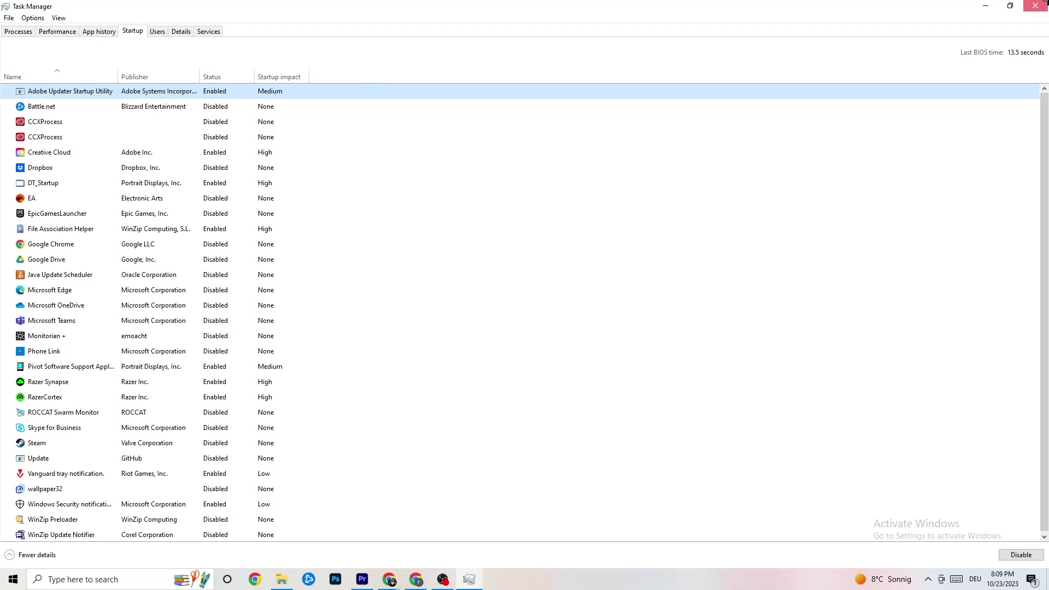
Close Task Manager and open the Display page of the Windows system settings to look through its options
click(1035, 5)
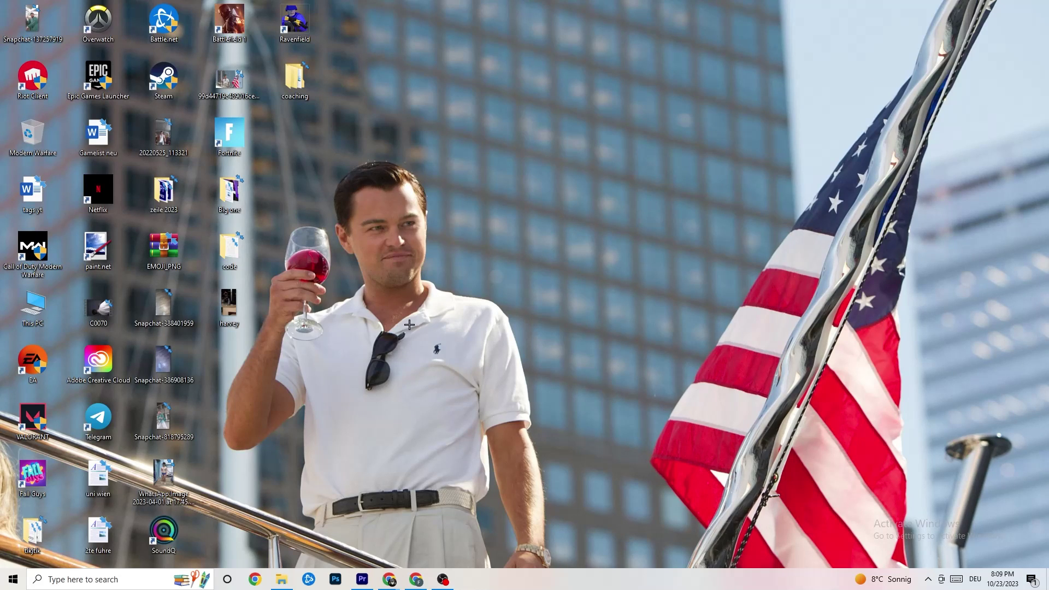
click(13, 578)
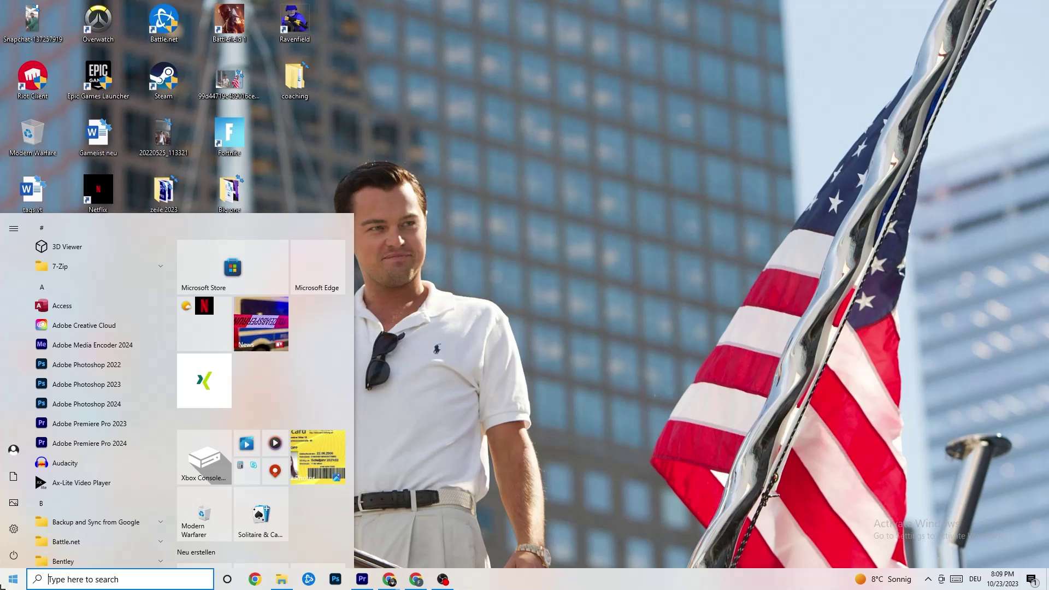
click(13, 531)
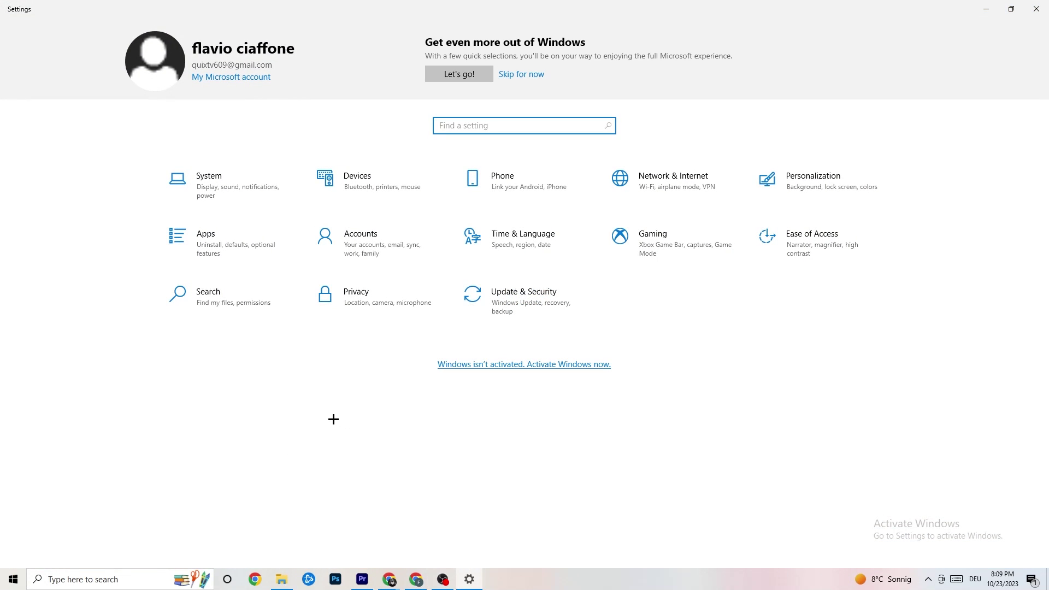
click(246, 187)
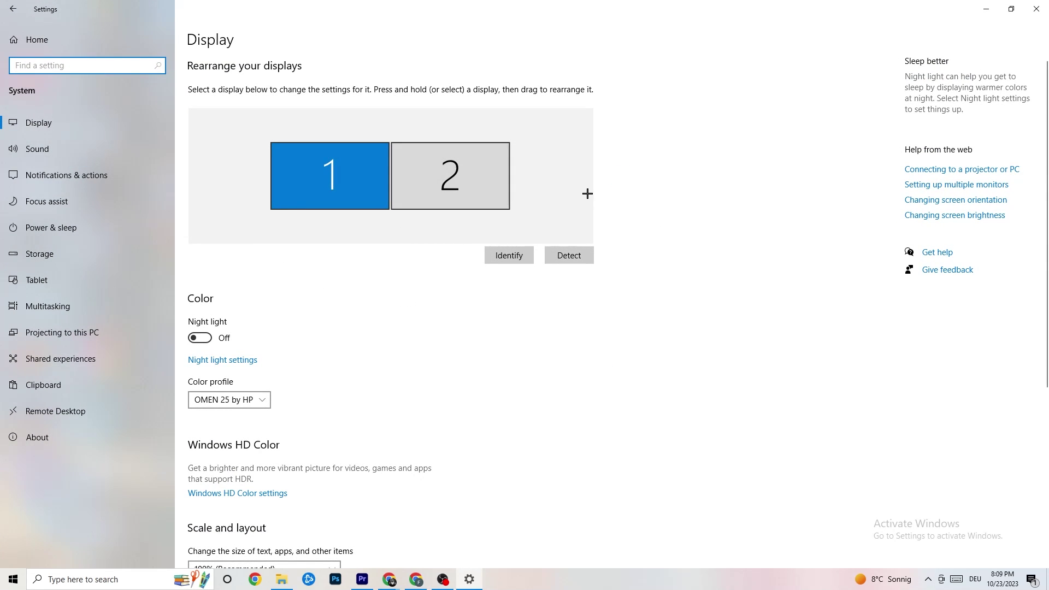
scroll(589, 202, down, 4)
scroll(590, 213, up, 5)
scroll(417, 236, down, 4)
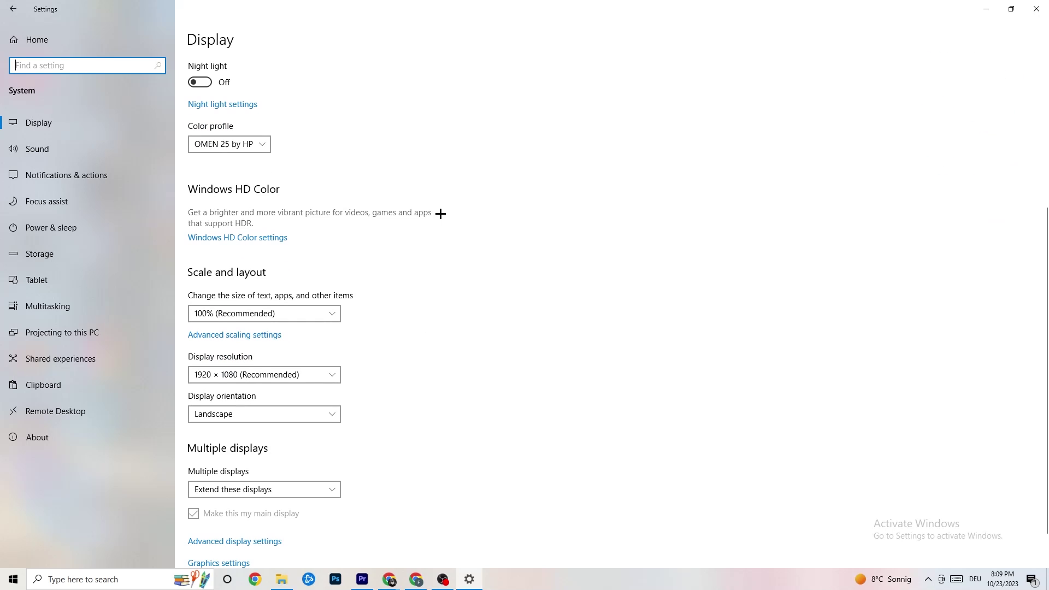
View the available scaling and display resolution choices, keeping the scale at 100% (Recommended) and the resolution at 1920 × 1080
click(330, 314)
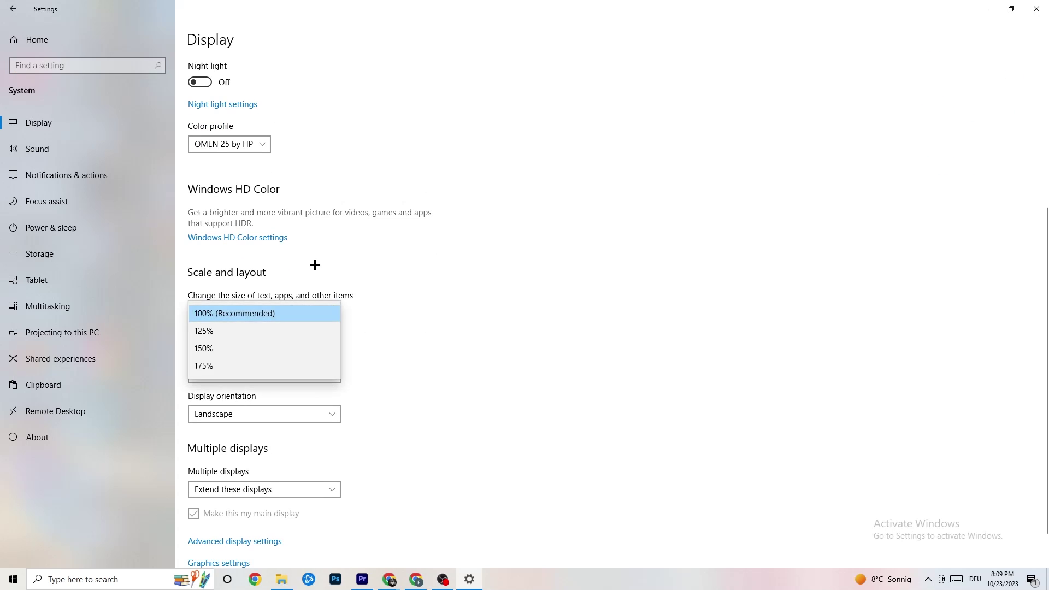
click(269, 314)
click(270, 320)
click(513, 270)
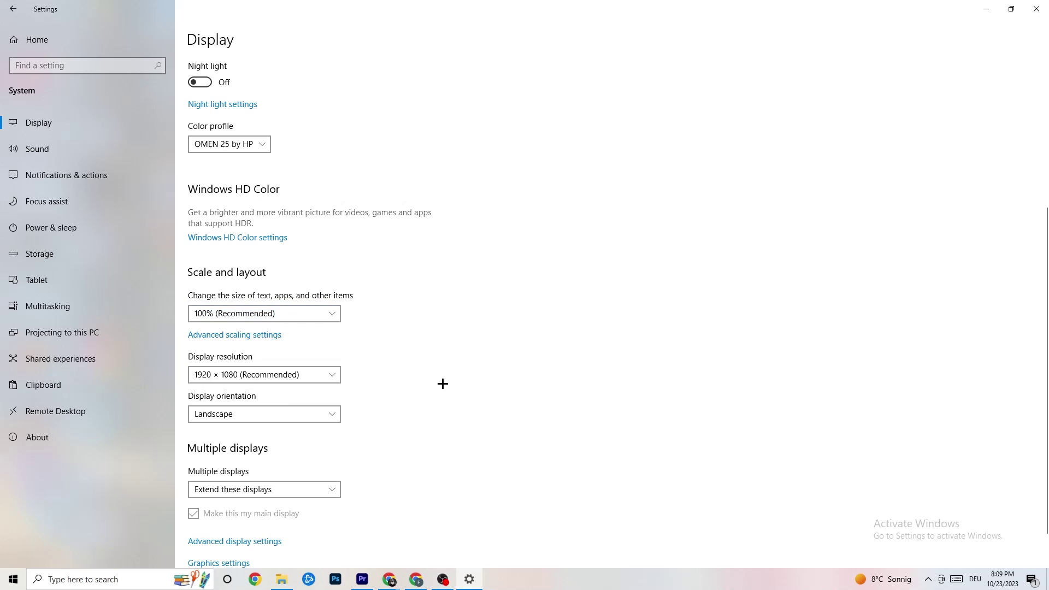
click(314, 380)
click(464, 328)
scroll(456, 304, down, 2)
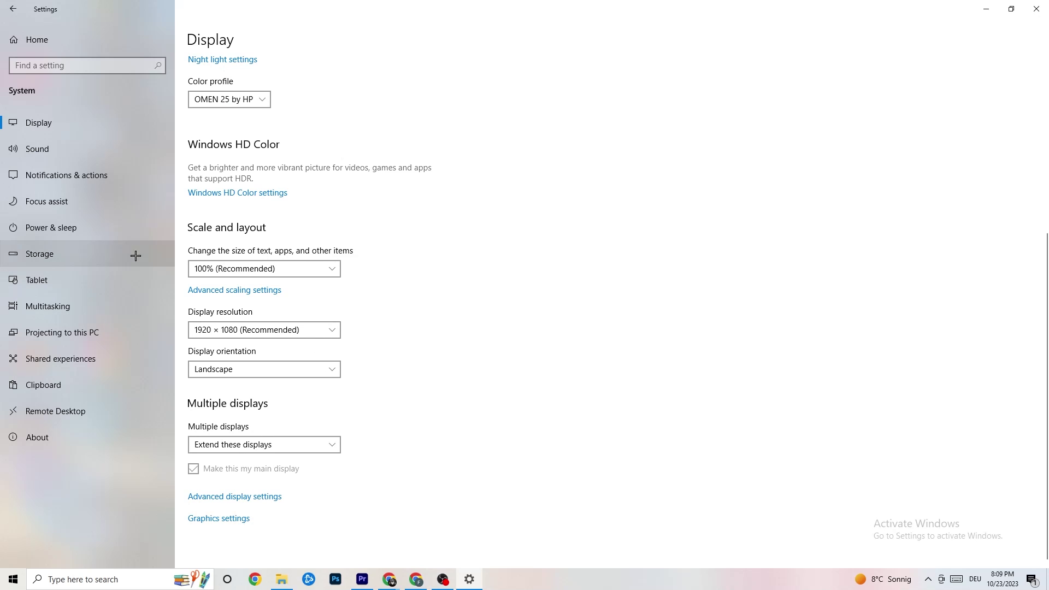
Review the power plans in the additional power settings, including High performance, and close Power Options without switching plans
click(103, 227)
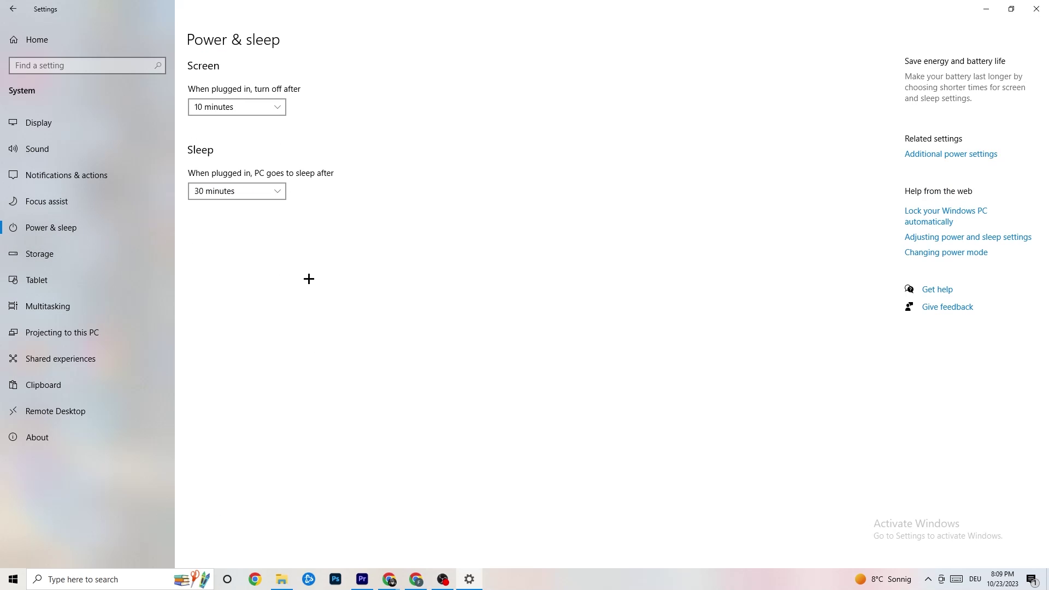
click(943, 155)
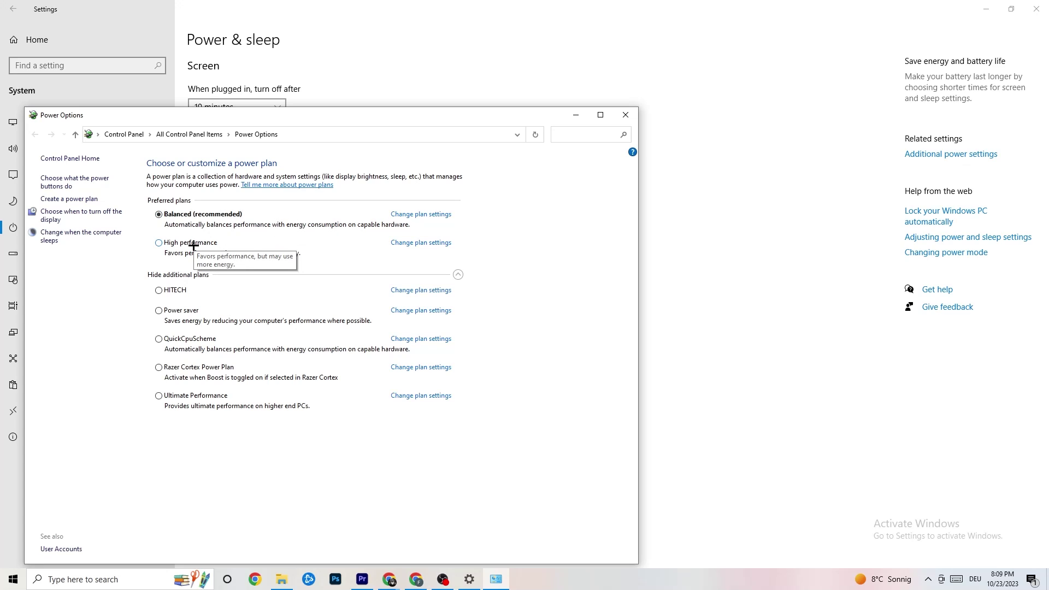
click(626, 116)
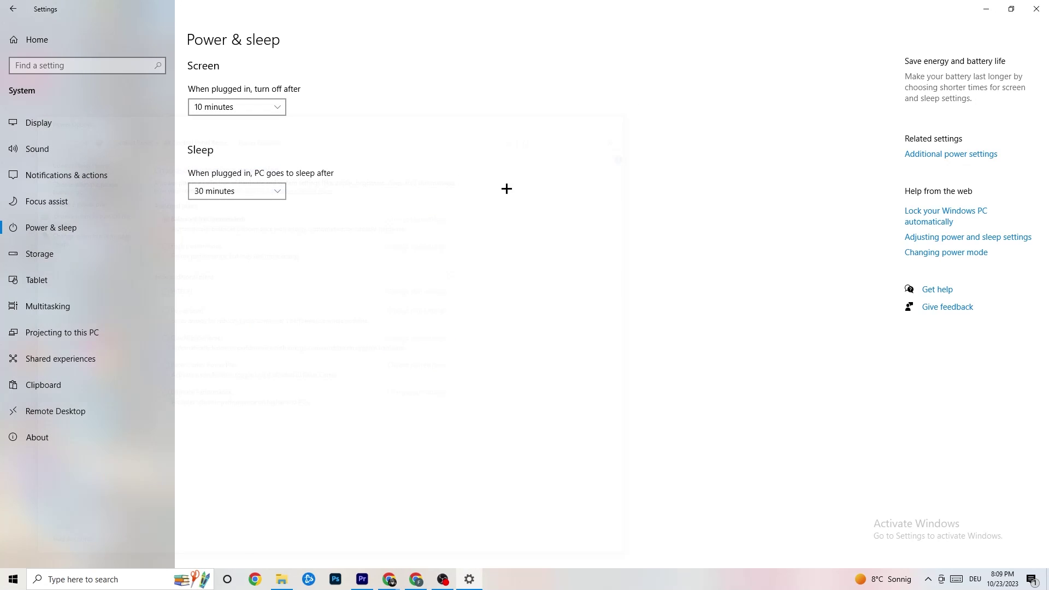
Review the Storage Sense configuration and its run frequency choices without changing the schedule, and return to the storage overview
click(67, 262)
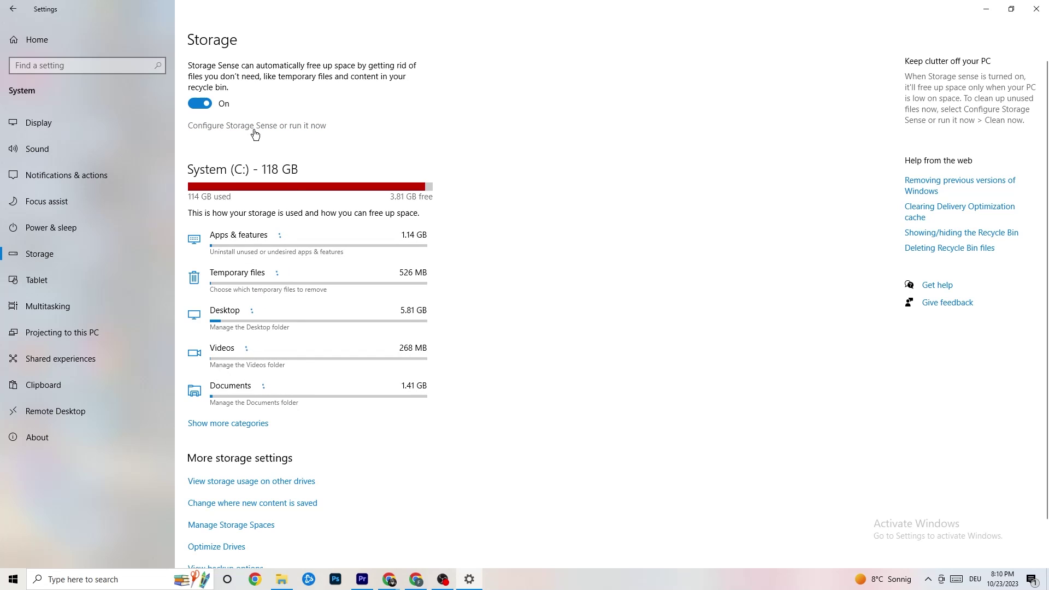
click(294, 129)
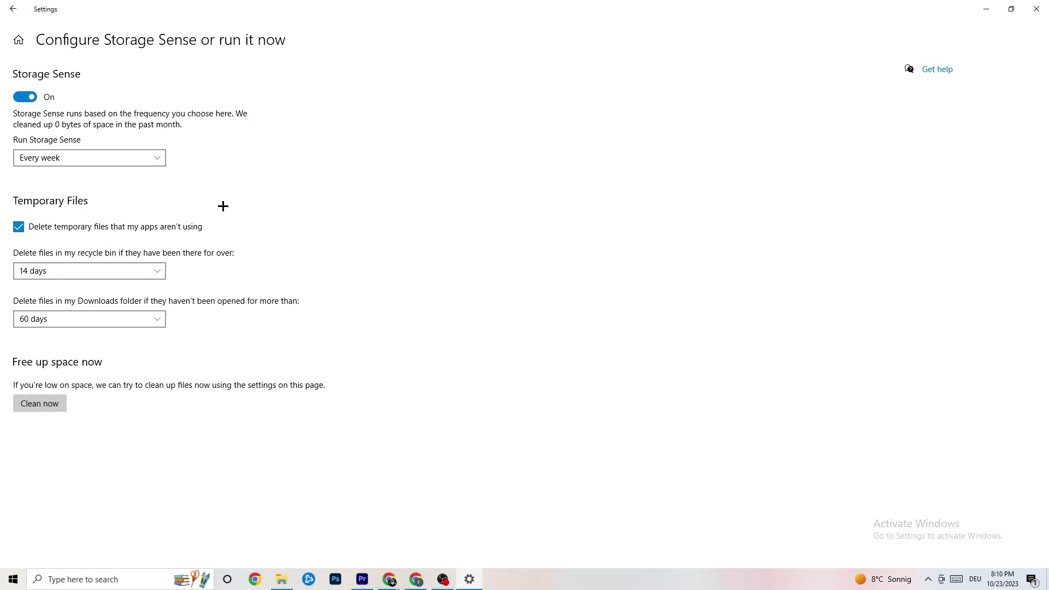
click(159, 158)
click(326, 156)
click(17, 12)
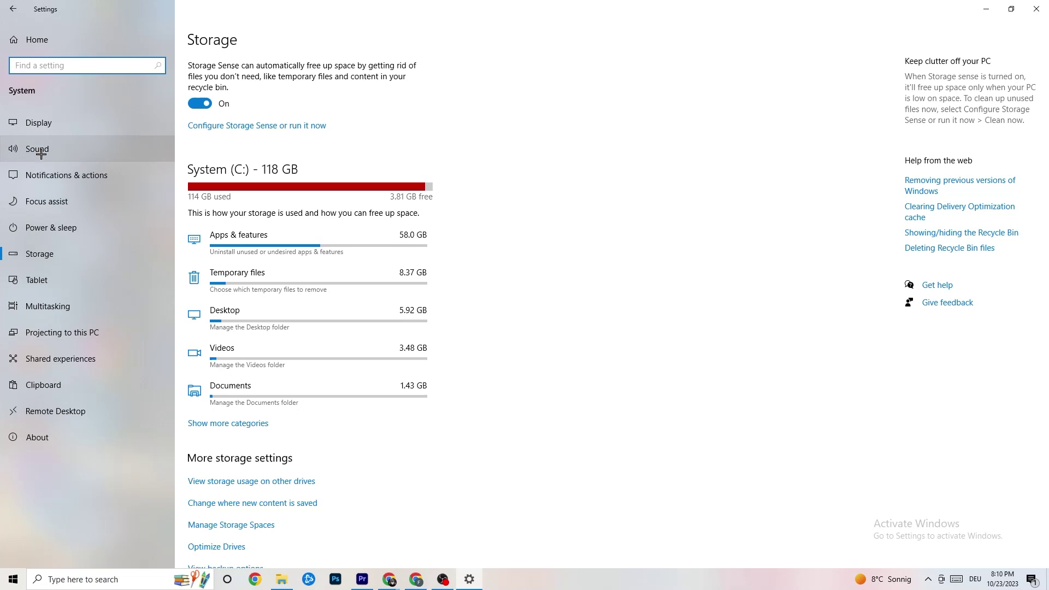
Review the gaming settings for Xbox Game Bar, Captures and Game Mode, including background recording and recorded audio
click(12, 9)
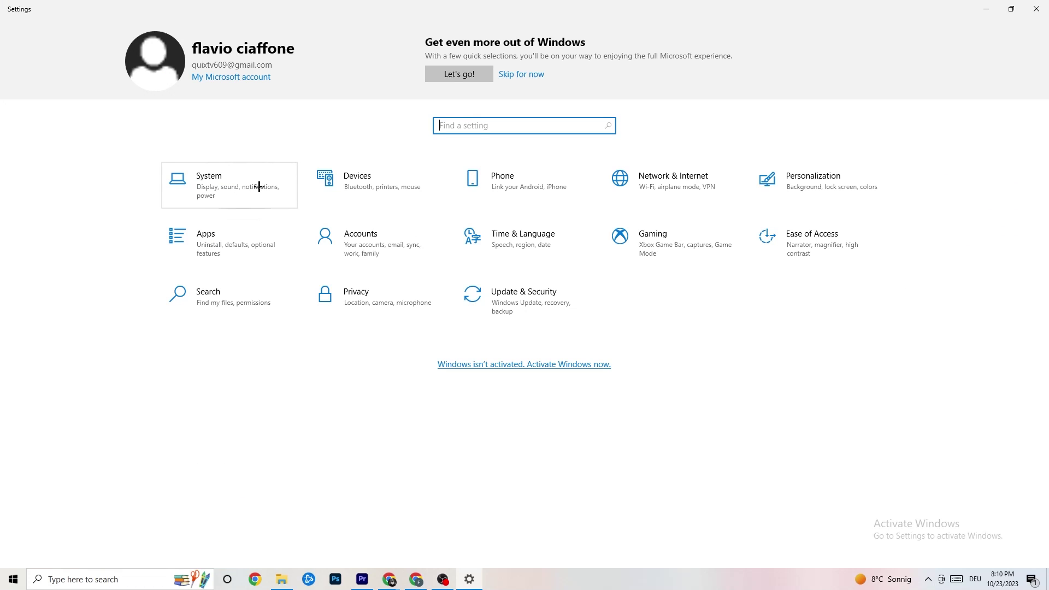
click(671, 259)
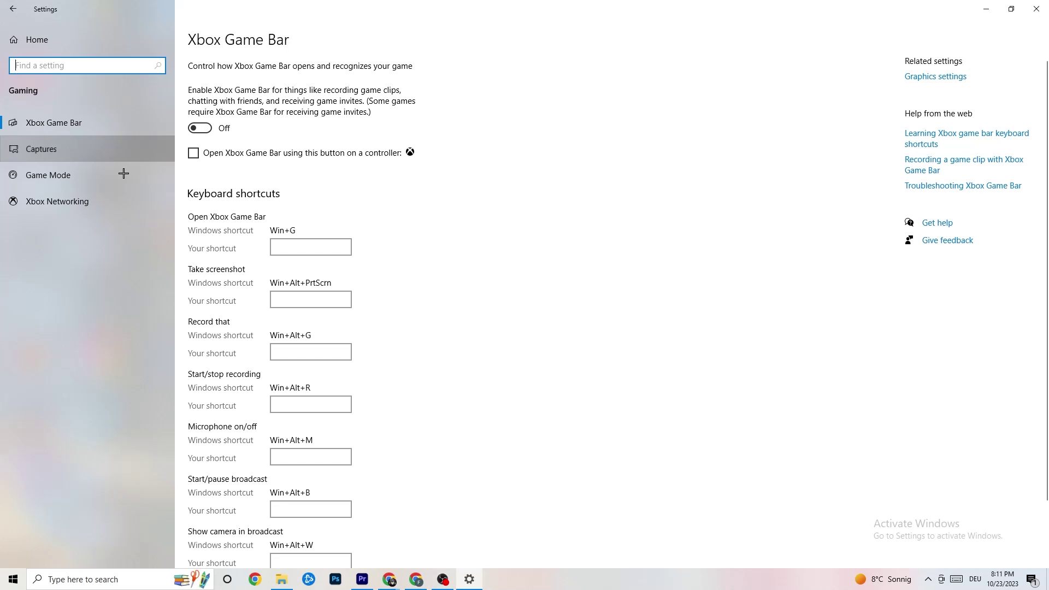
click(102, 148)
scroll(365, 234, down, 2)
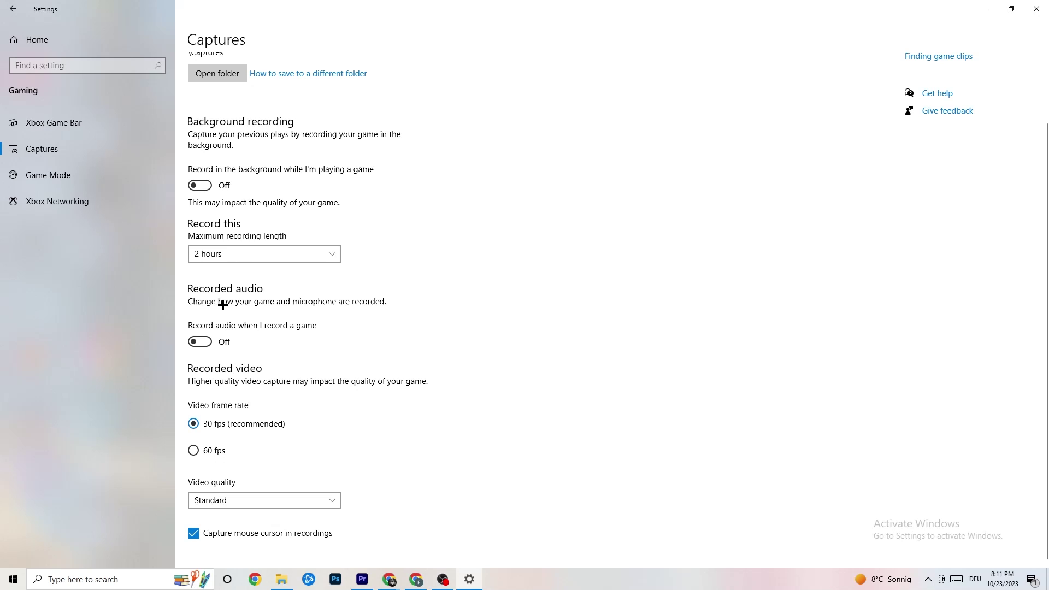
click(70, 173)
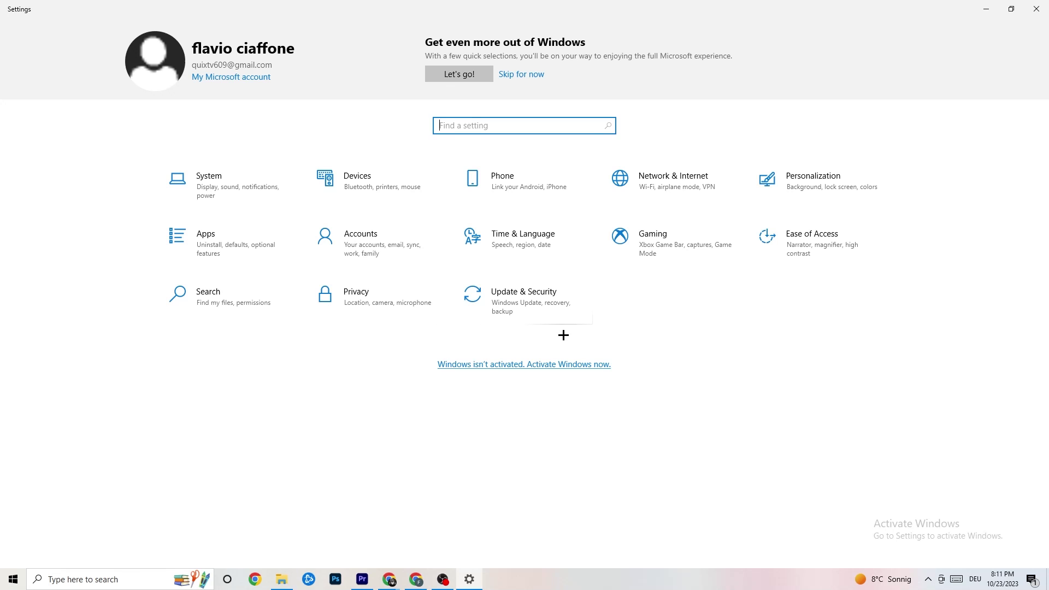
Check the Windows Update and Troubleshoot pages under Update & Security, and close Settings
click(532, 295)
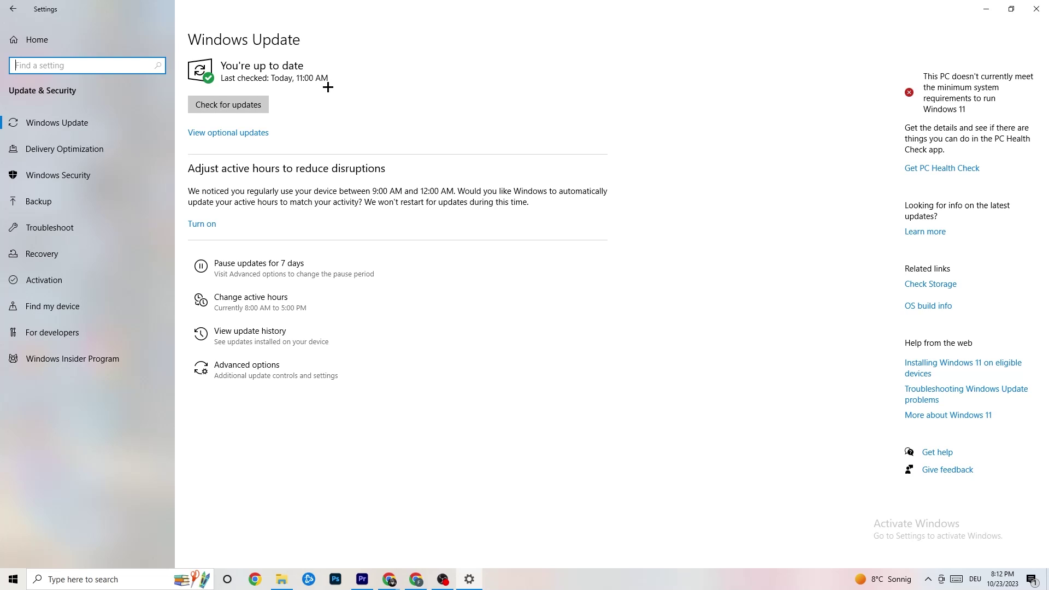
click(82, 119)
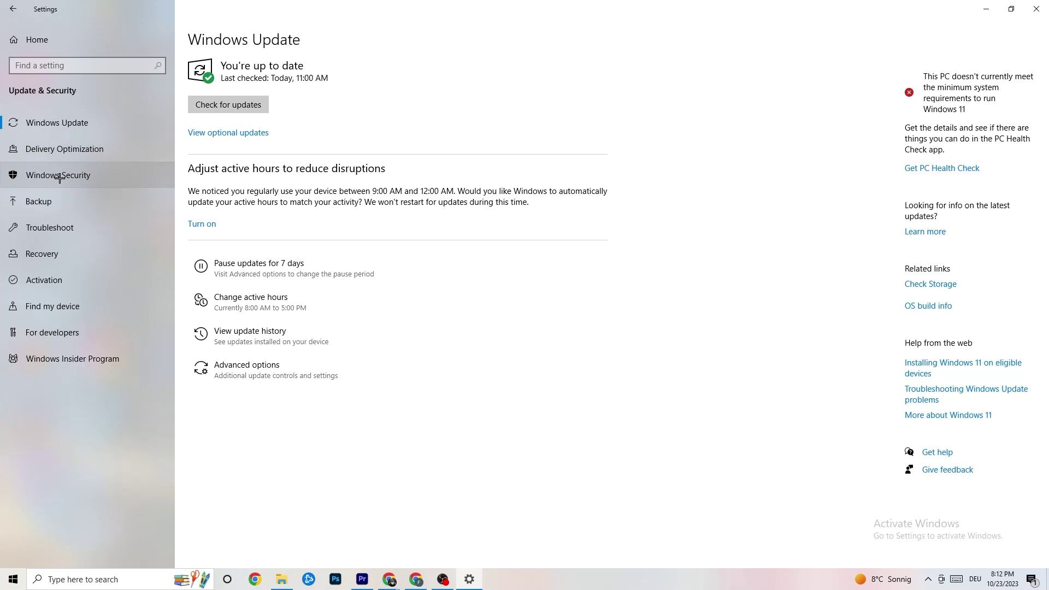
click(58, 223)
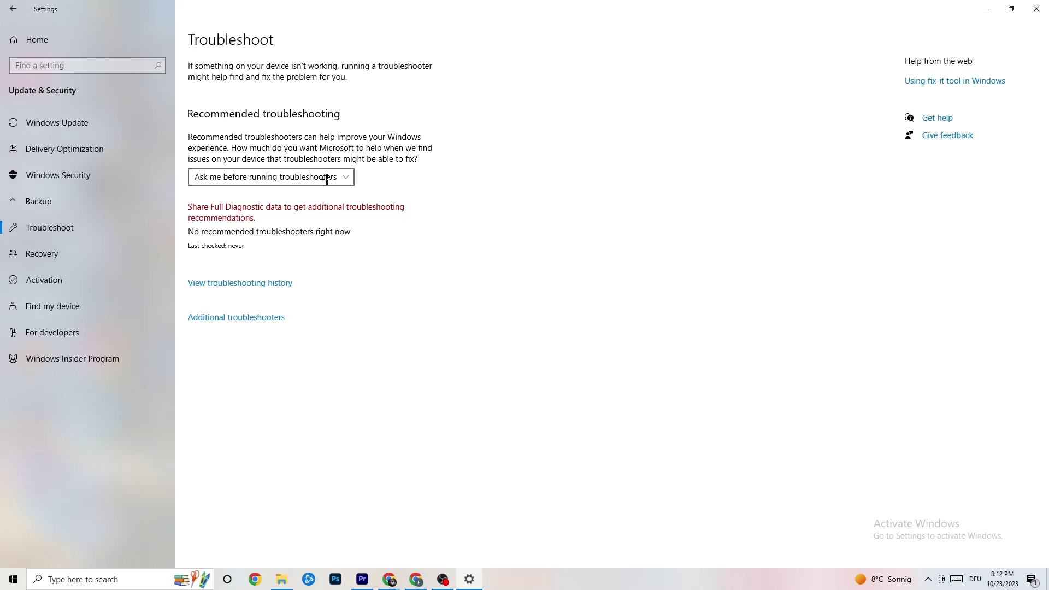
click(1037, 7)
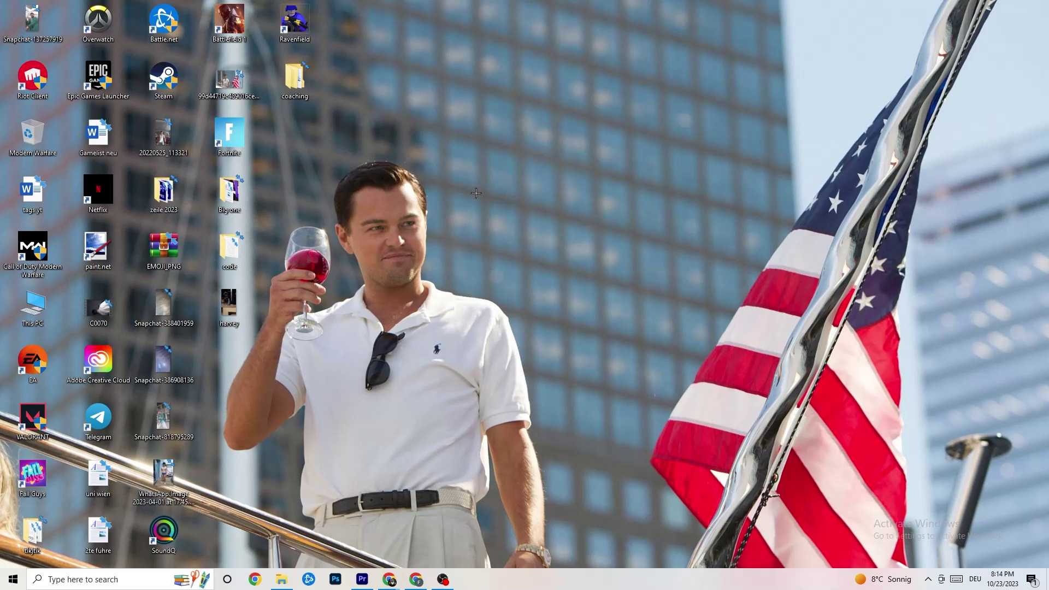
Open NVIDIA Control Panel, check the Change Resolution page with 1080p, 1920 × 1080 (native) selected, and close it
right_click(469, 141)
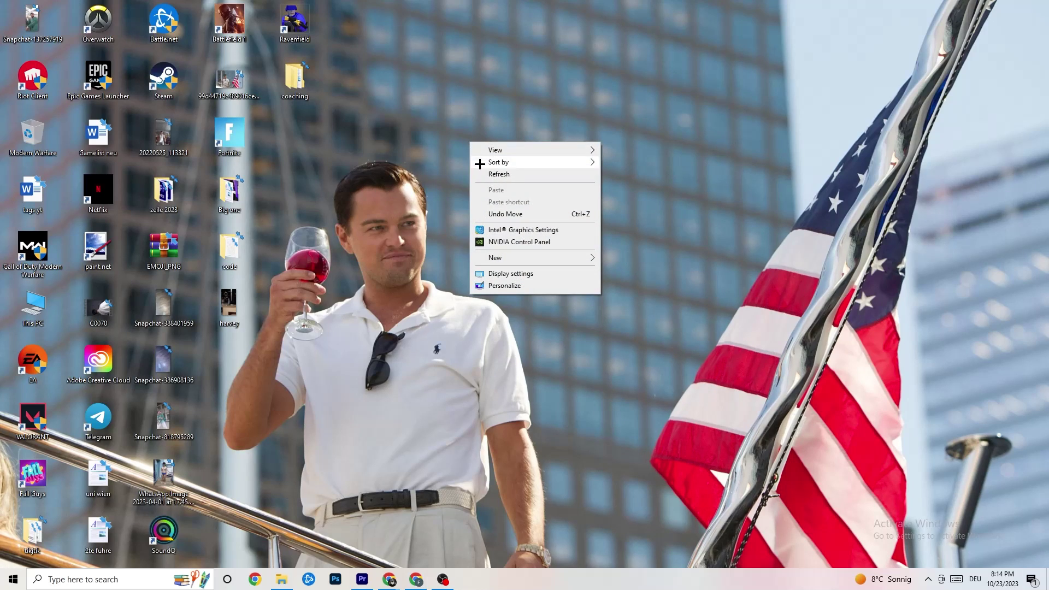
click(507, 242)
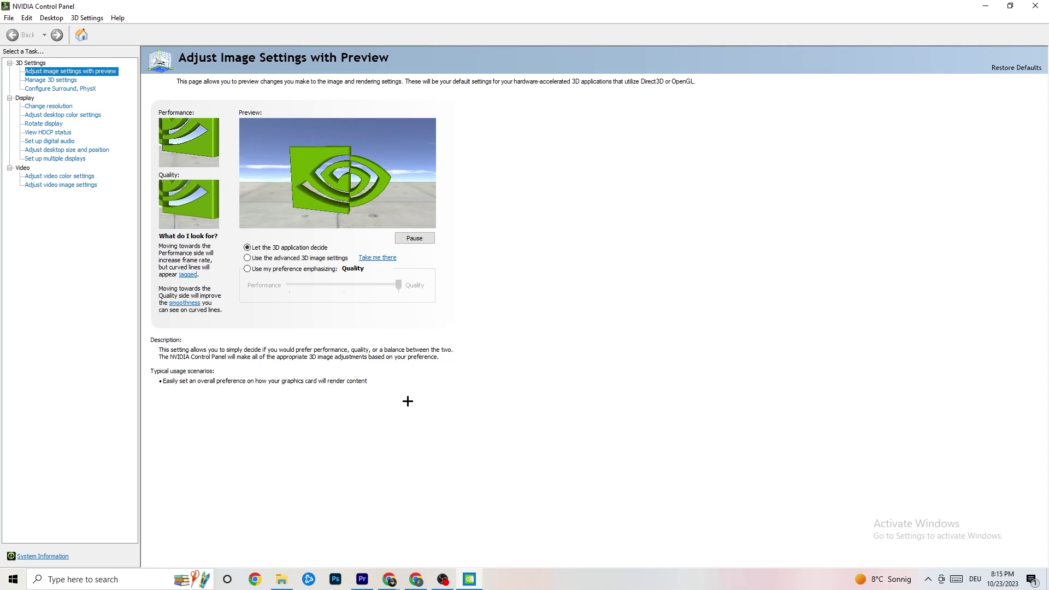
click(45, 108)
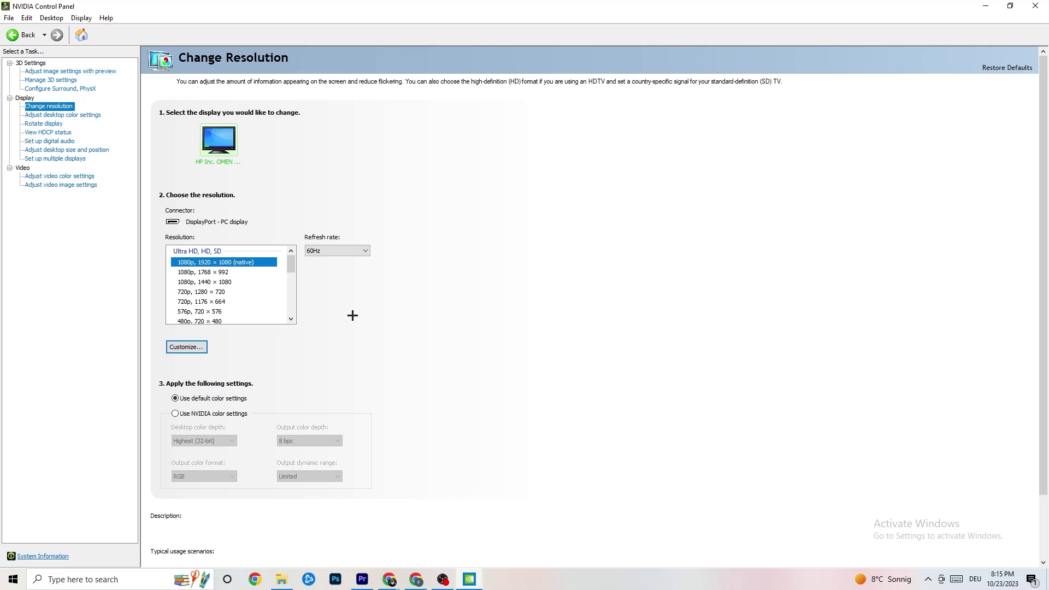
click(225, 263)
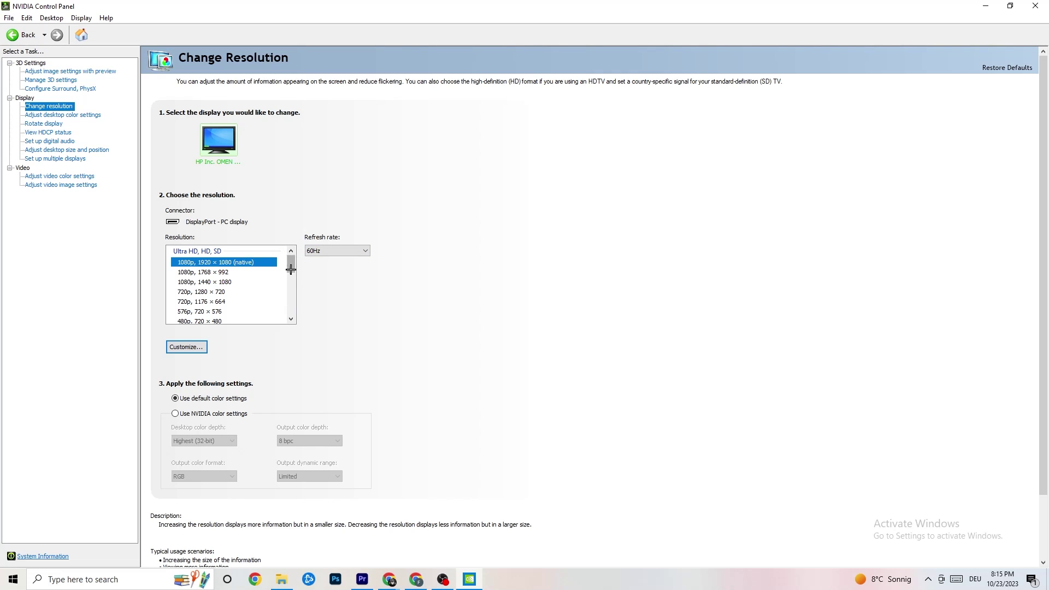
drag(290, 262, 291, 257)
key(alt+F4)
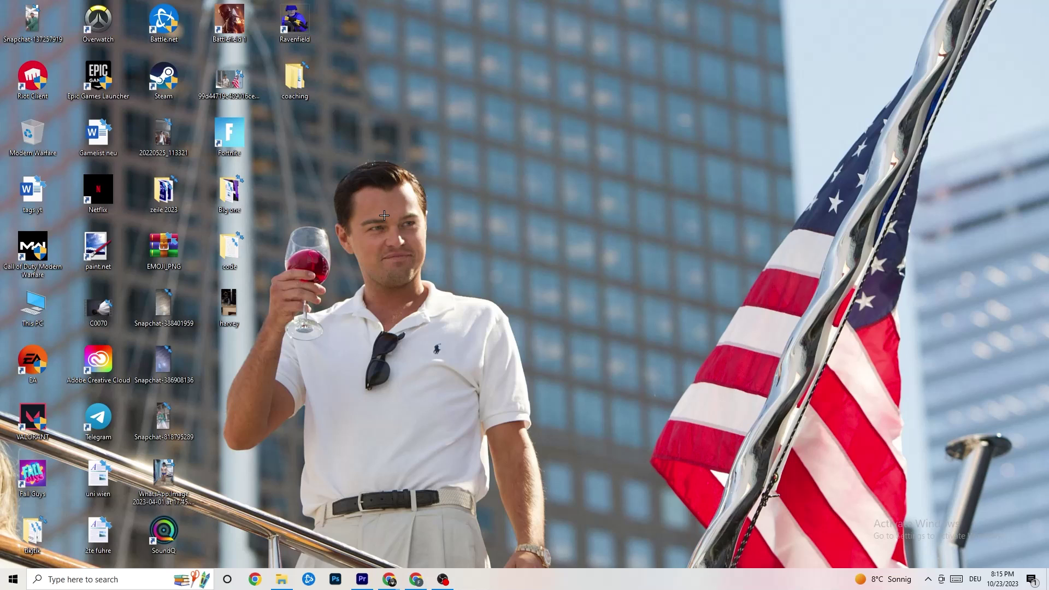
Show the sleep, shut down and restart options for the PC and dismiss them without choosing one
click(13, 579)
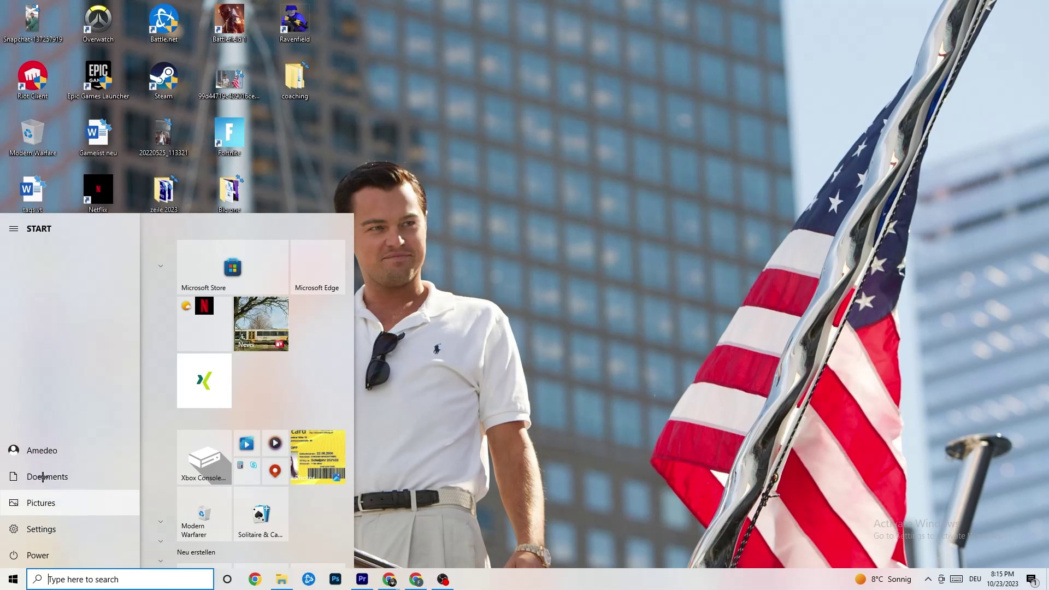
click(45, 554)
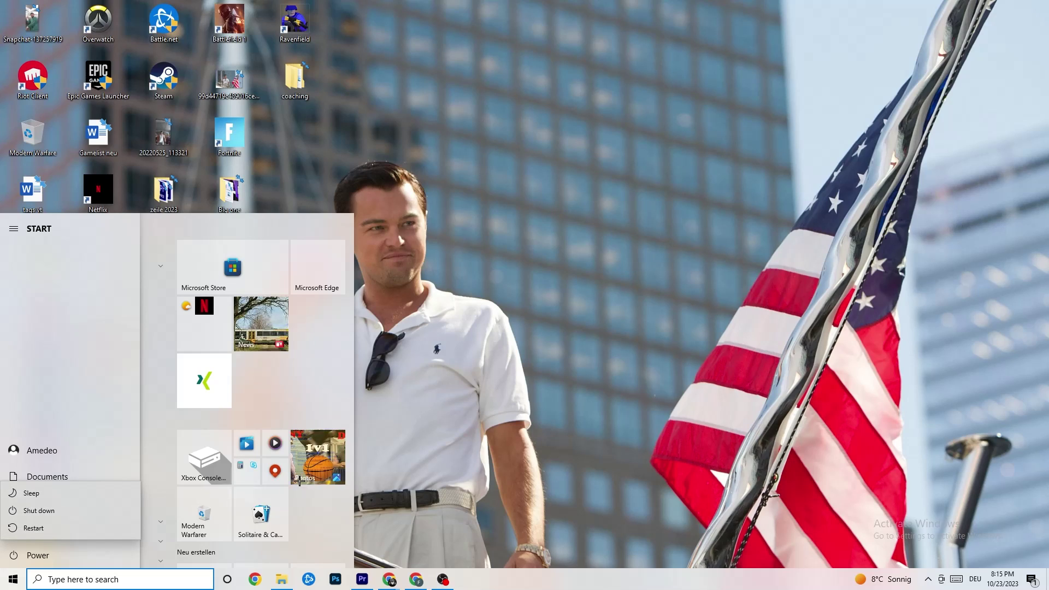
key(Escape)
key(Escape)
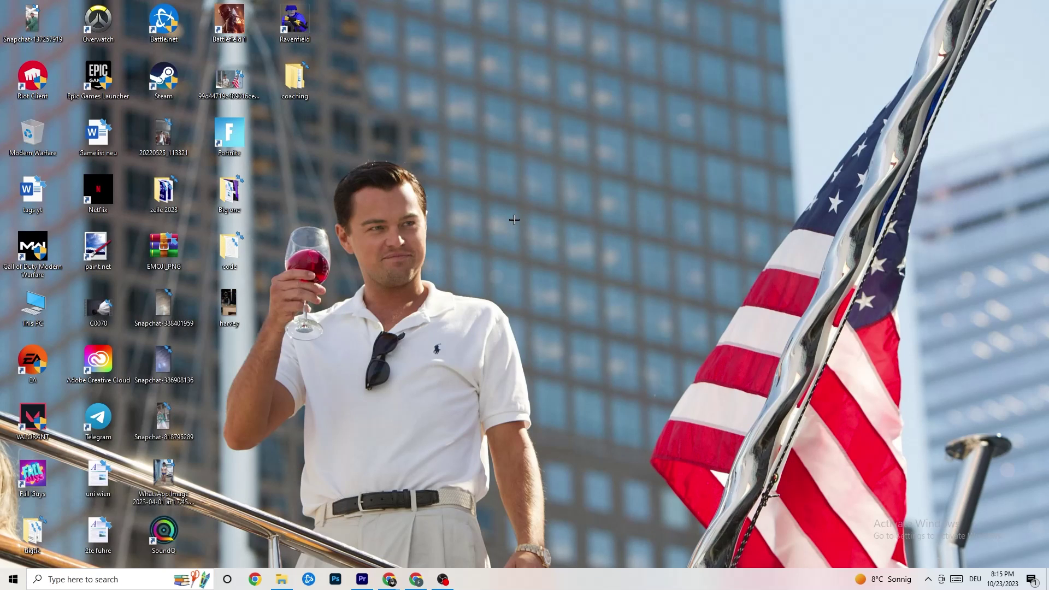